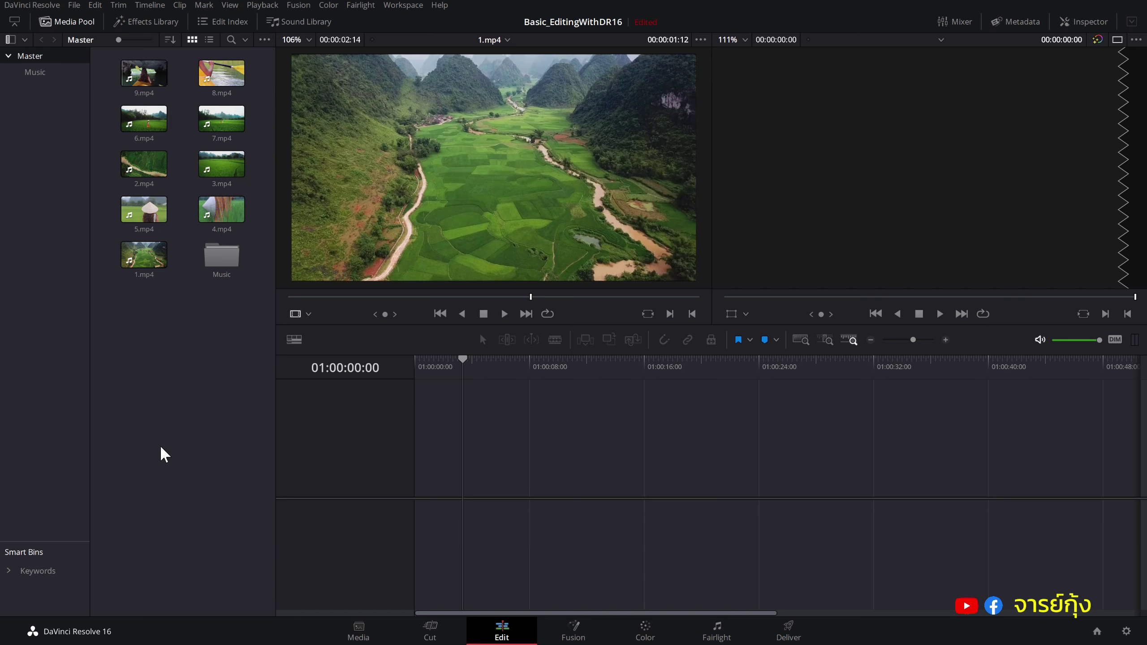
- Load 9.mp4 into the source viewer, scrub near its start and play the kayak footage
click(428, 633)
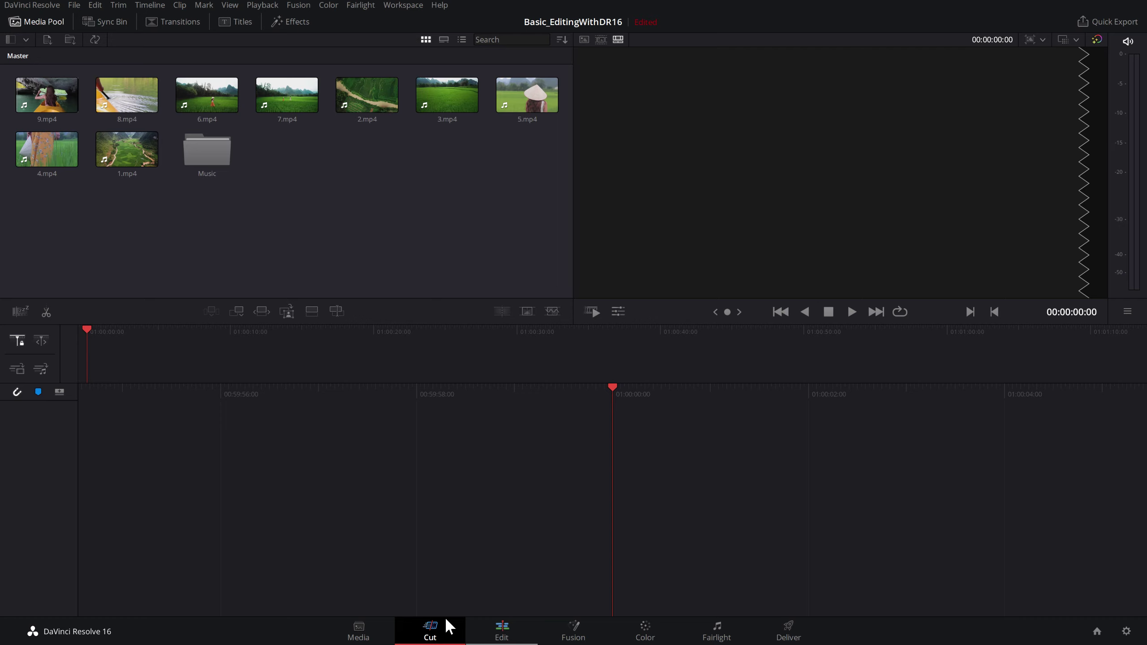
click(502, 635)
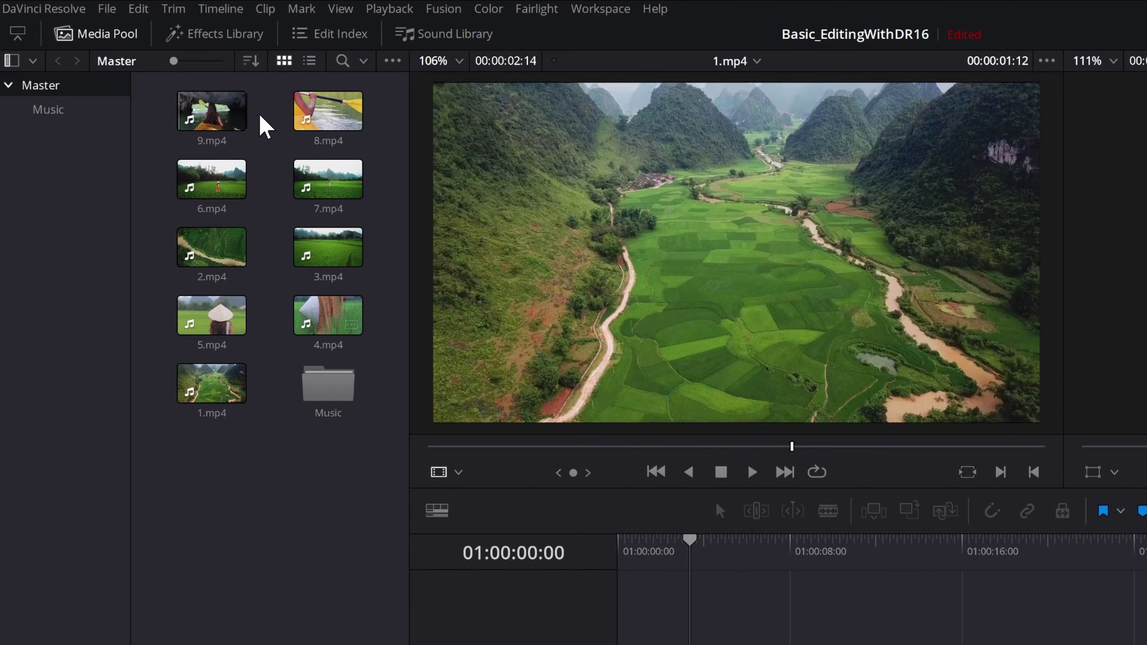
click(199, 115)
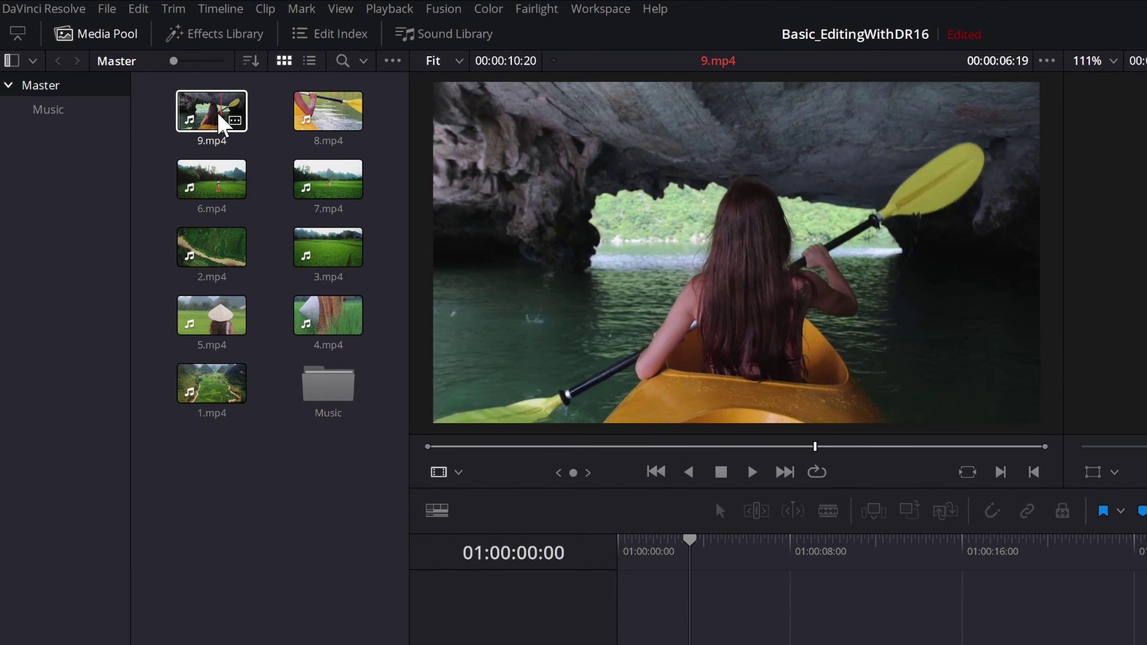
click(212, 125)
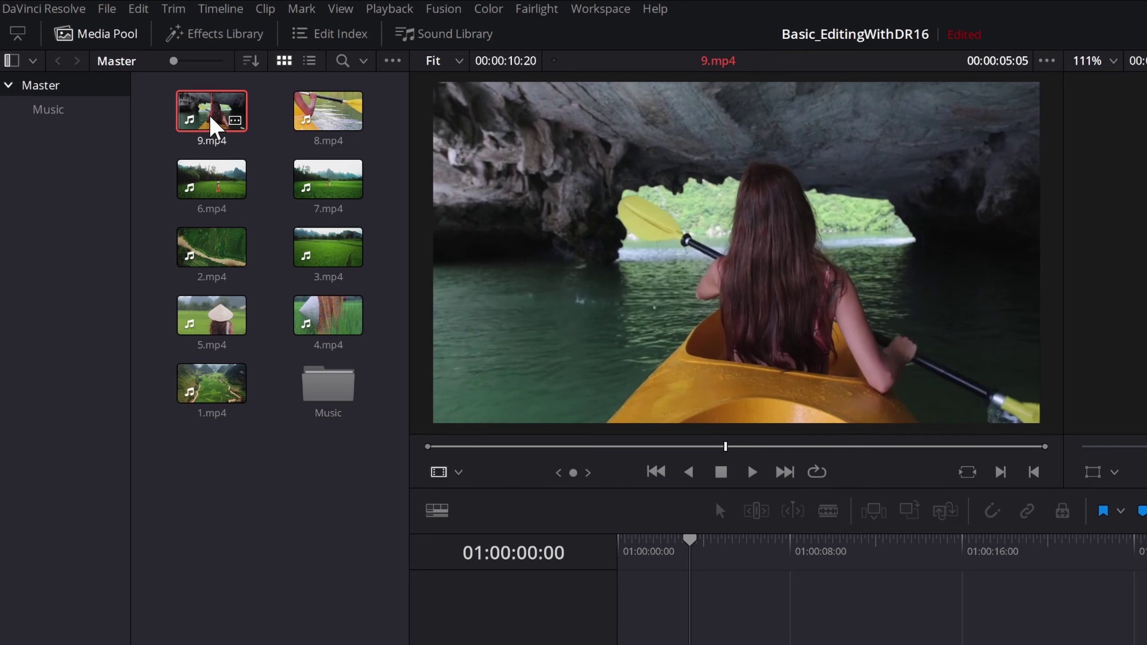
drag(479, 446, 467, 446)
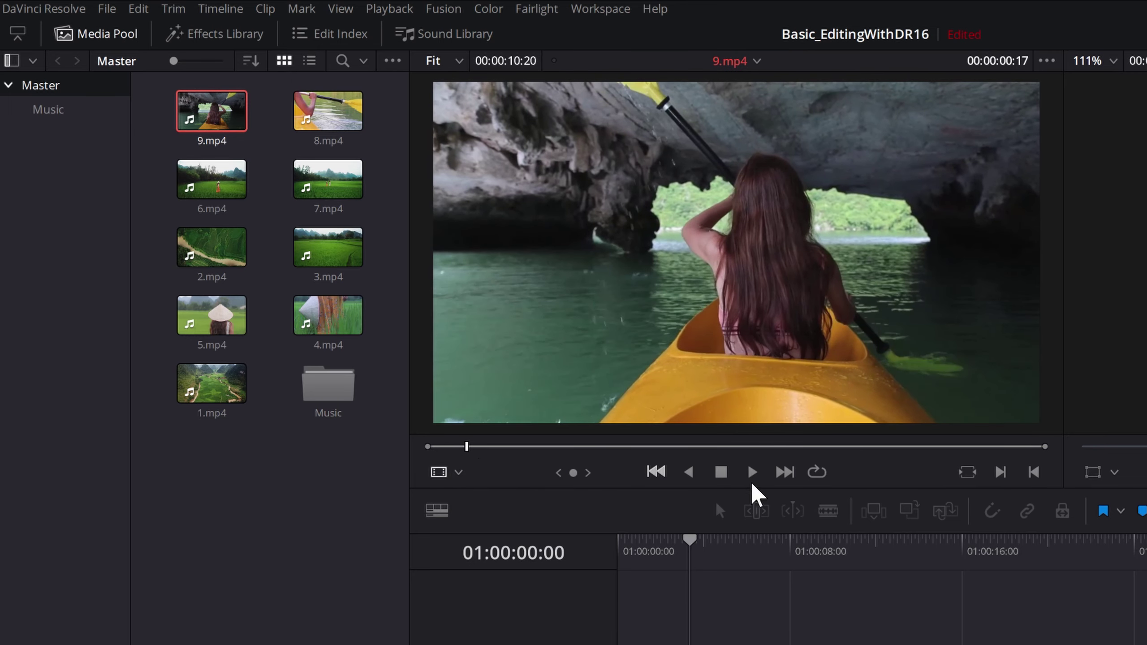
click(753, 475)
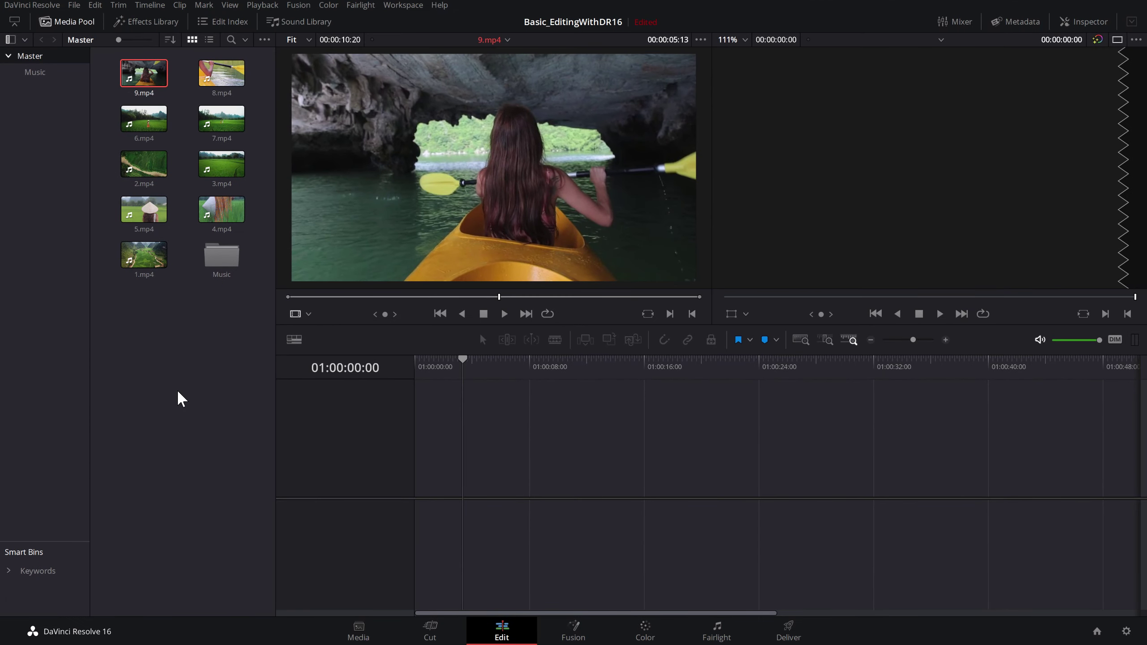
- Create the empty Edit timeline via Create New Timeline and widen the timeline area
right_click(176, 391)
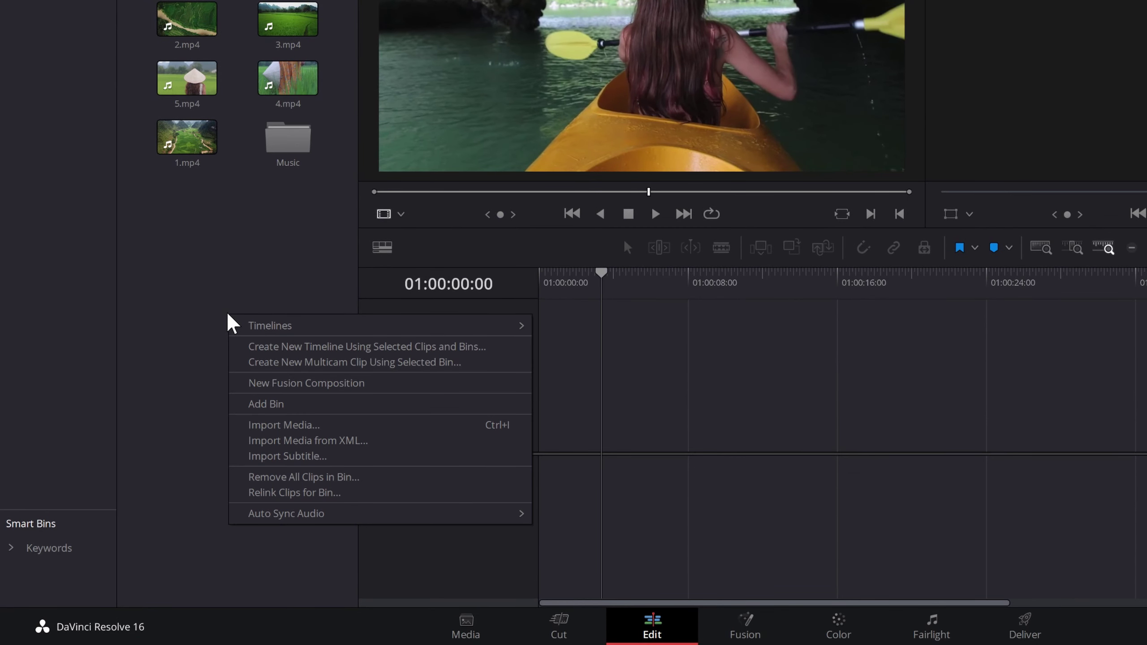
mouse_move(444, 326)
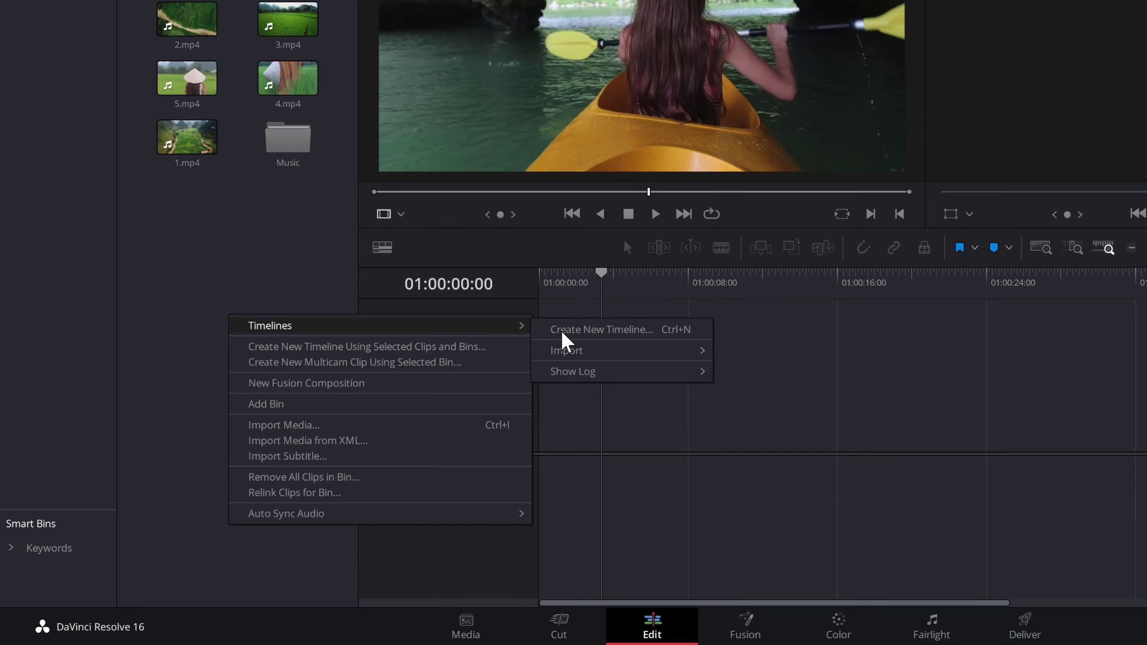
click(562, 333)
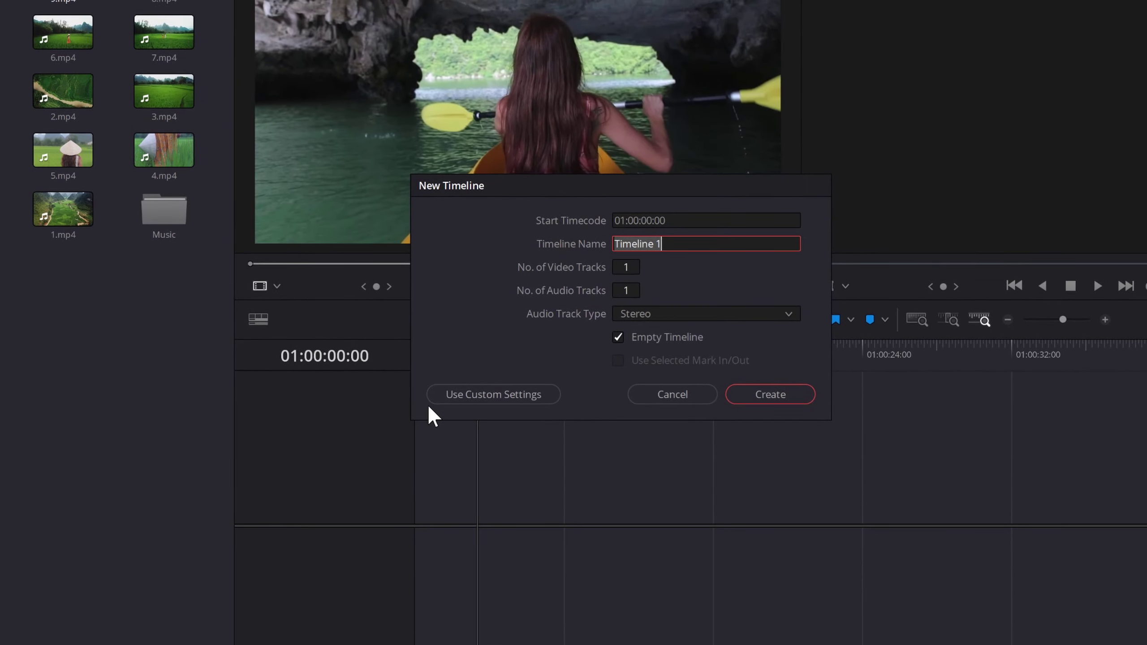
click(750, 401)
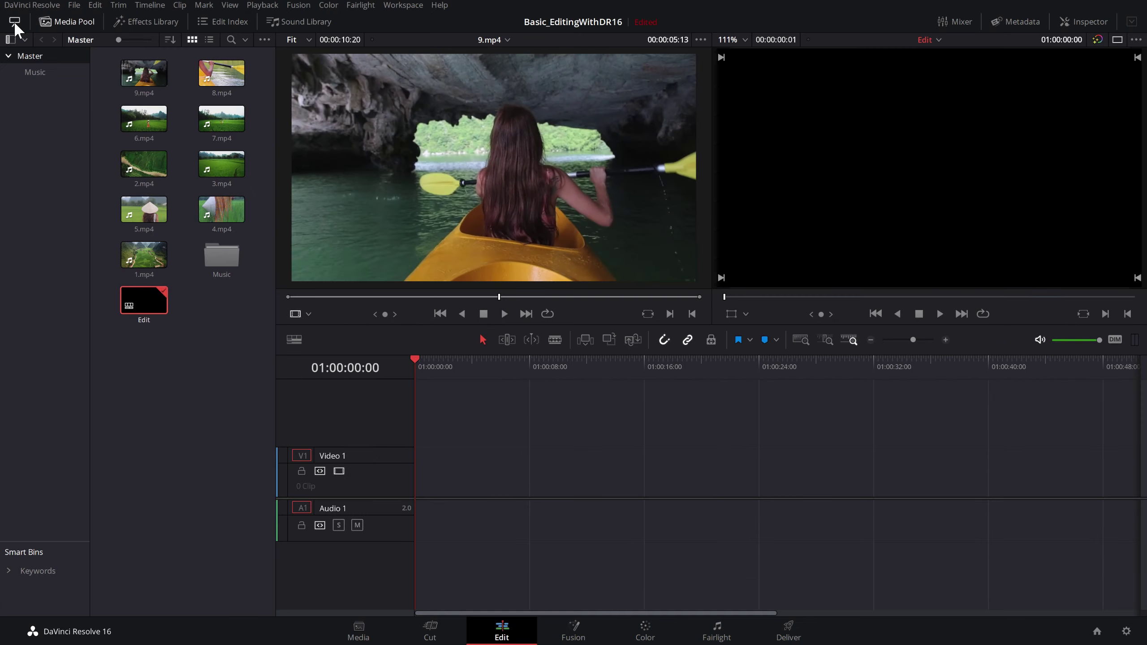
click(14, 22)
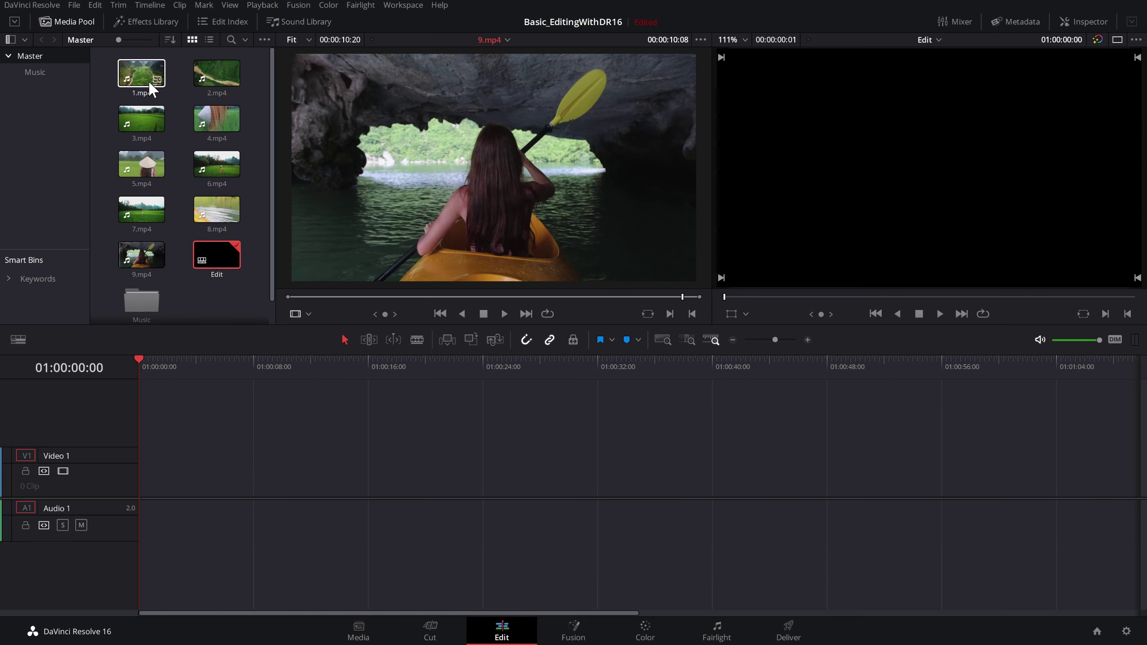
- Add 1.mp4, then 2.mp4 via Append at End, then 3.mp4 to the timeline in order
mouse_move(150, 83)
mouse_down()
mouse_move(178, 468)
mouse_move(144, 462)
mouse_up()
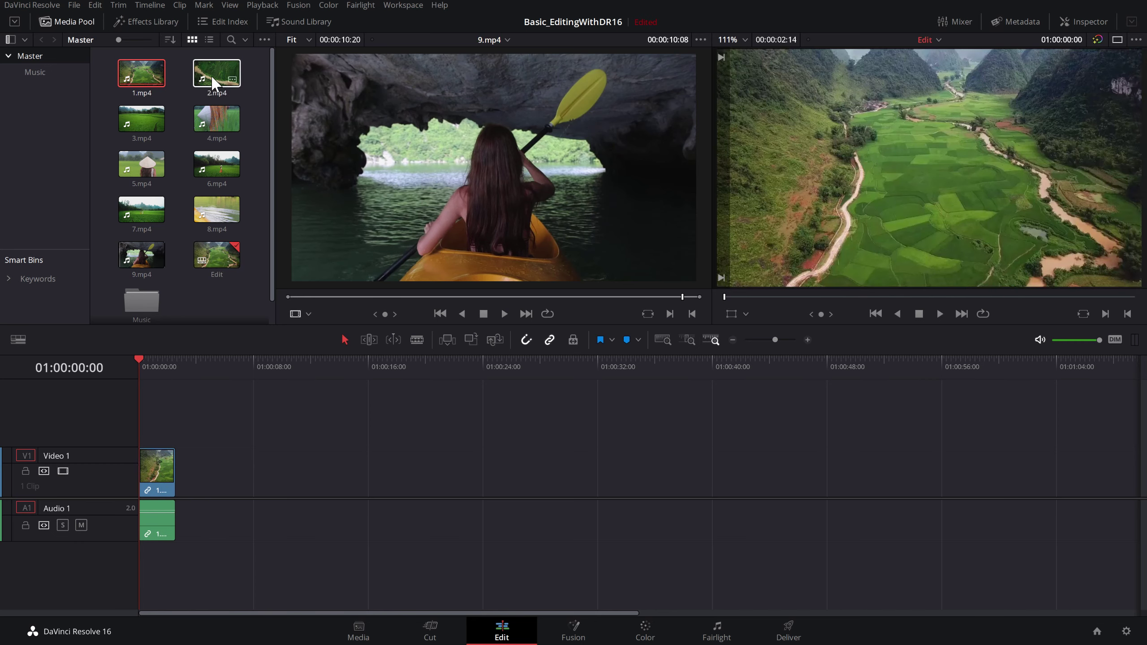
mouse_move(217, 74)
mouse_down()
mouse_move(674, 129)
mouse_move(948, 141)
mouse_up()
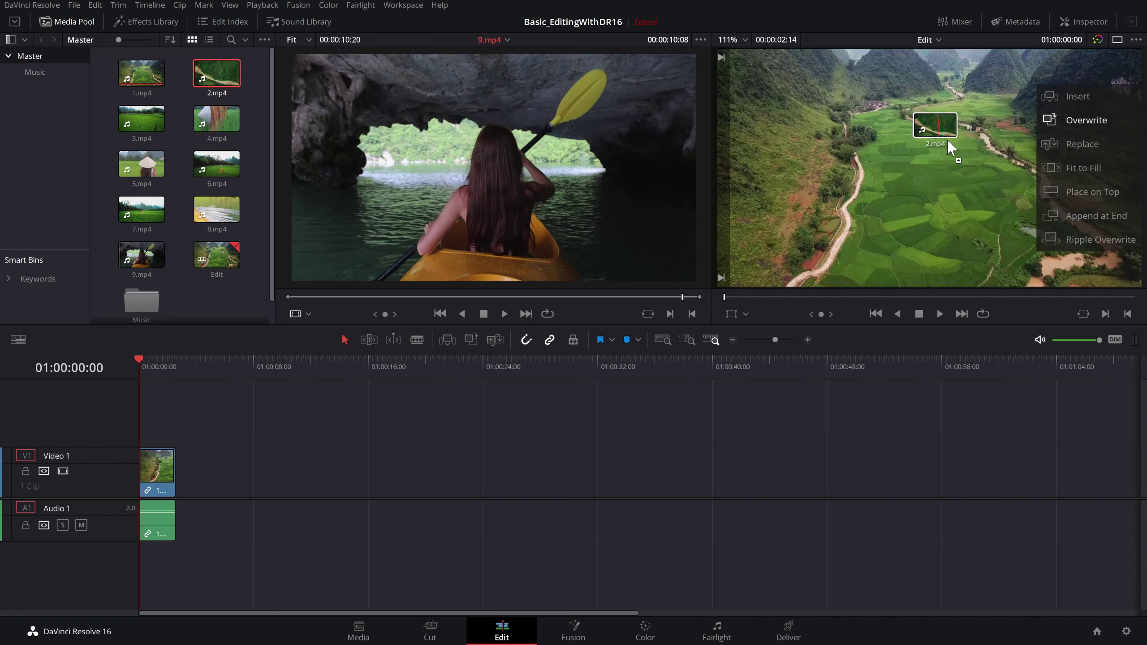
mouse_move(948, 142)
mouse_down()
mouse_move(1102, 108)
mouse_move(1124, 126)
mouse_move(1106, 144)
mouse_move(1129, 219)
mouse_up()
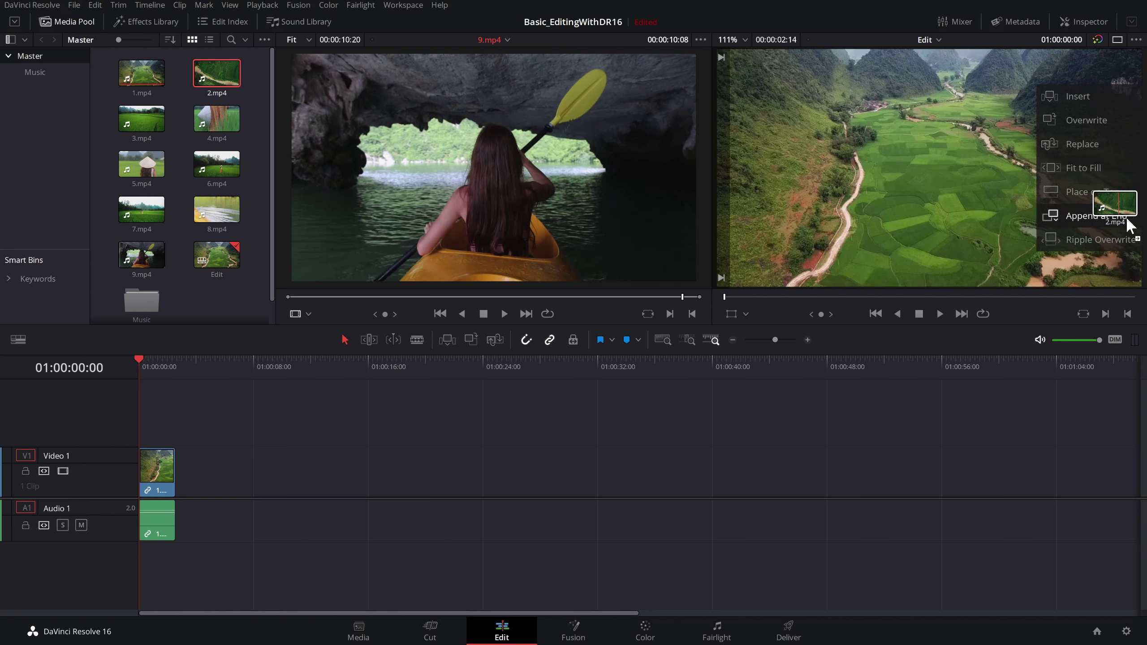
drag(1129, 225, 1116, 215)
mouse_move(146, 120)
mouse_down()
mouse_move(246, 480)
mouse_move(230, 480)
mouse_up()
- Shift-select 4.mp4 through 8.mp4 and add them together after 3.mp4
click(217, 118)
shift+click(217, 209)
drag(142, 210, 305, 493)
click(146, 258)
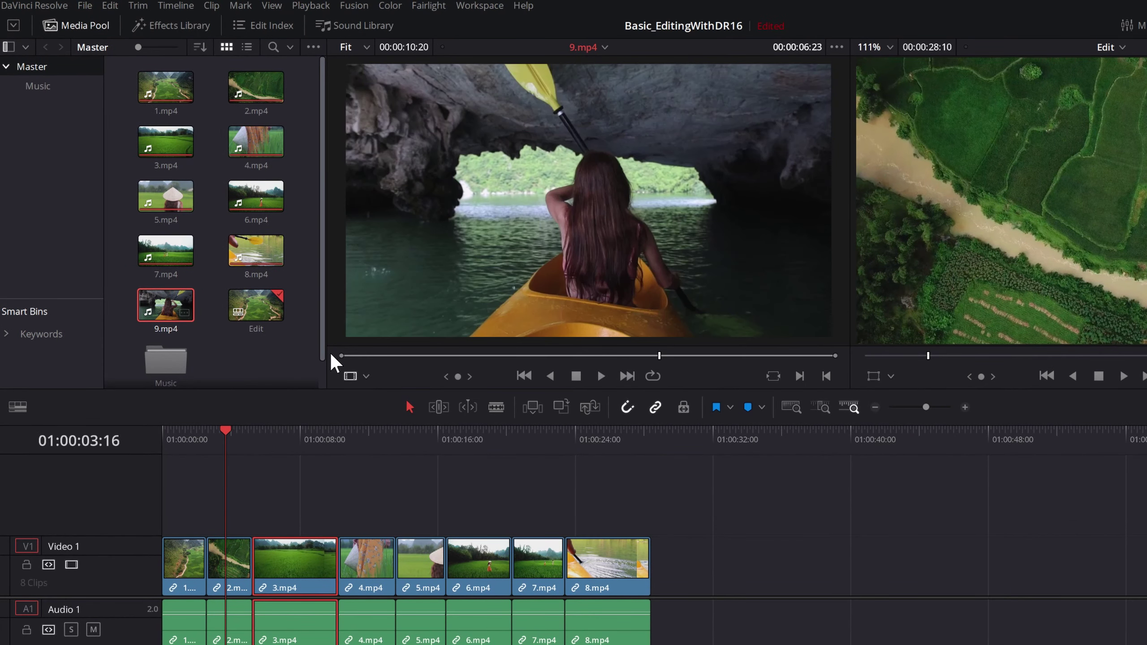
- Mark an In point and an Out point at 00:00:06:00 on 9.mp4 in the source viewer
click(382, 355)
drag(382, 356, 458, 357)
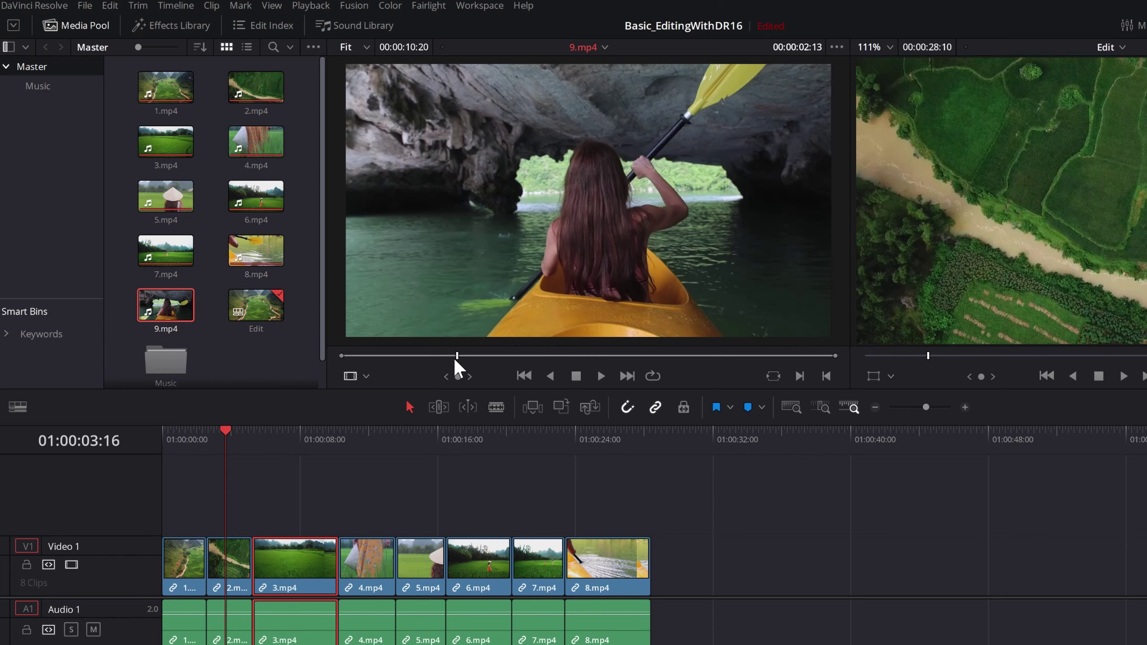
key(i)
drag(514, 356, 617, 356)
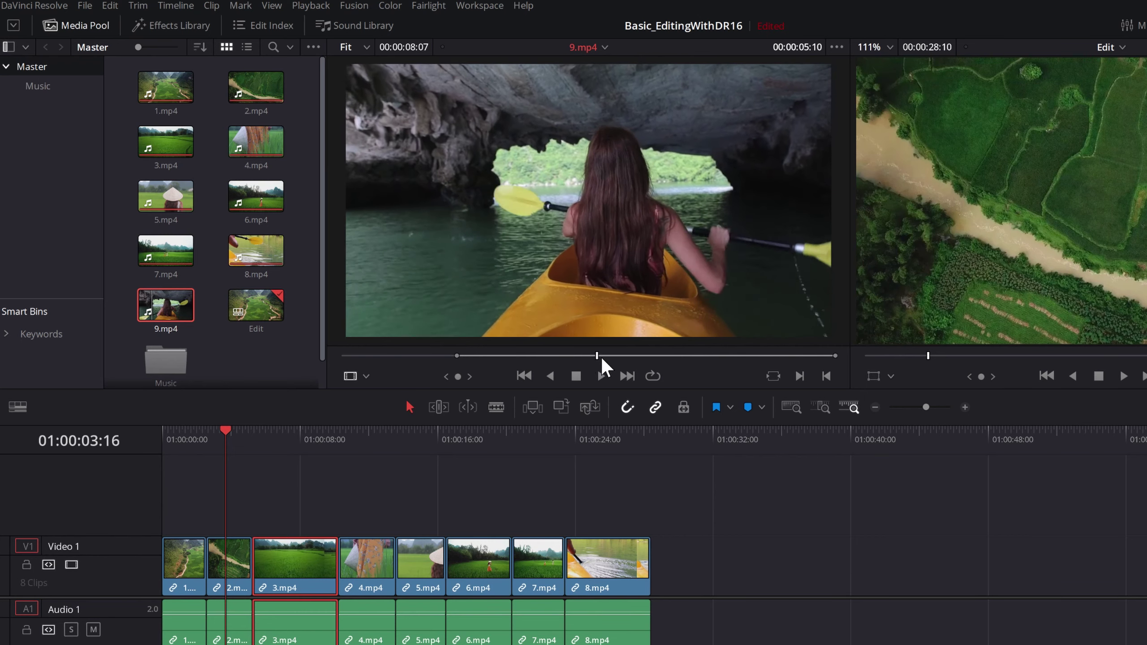
key(o)
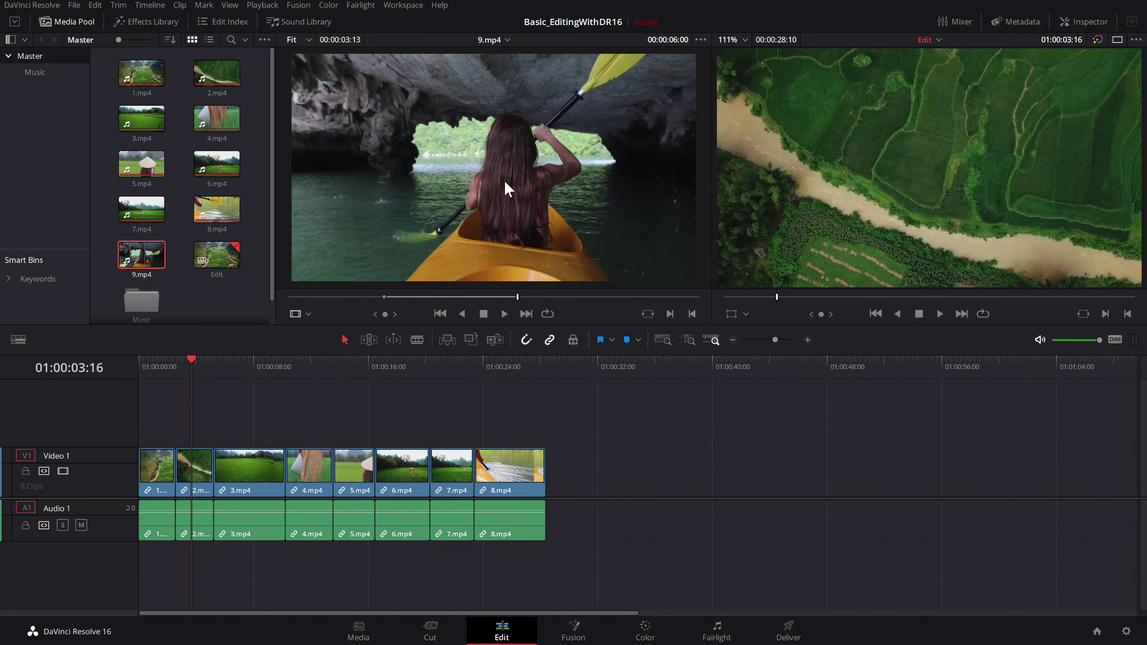
- Place the marked 9.mp4 section right after 8.mp4, deleting the extra video-only and audio-only copies
drag(487, 141, 593, 479)
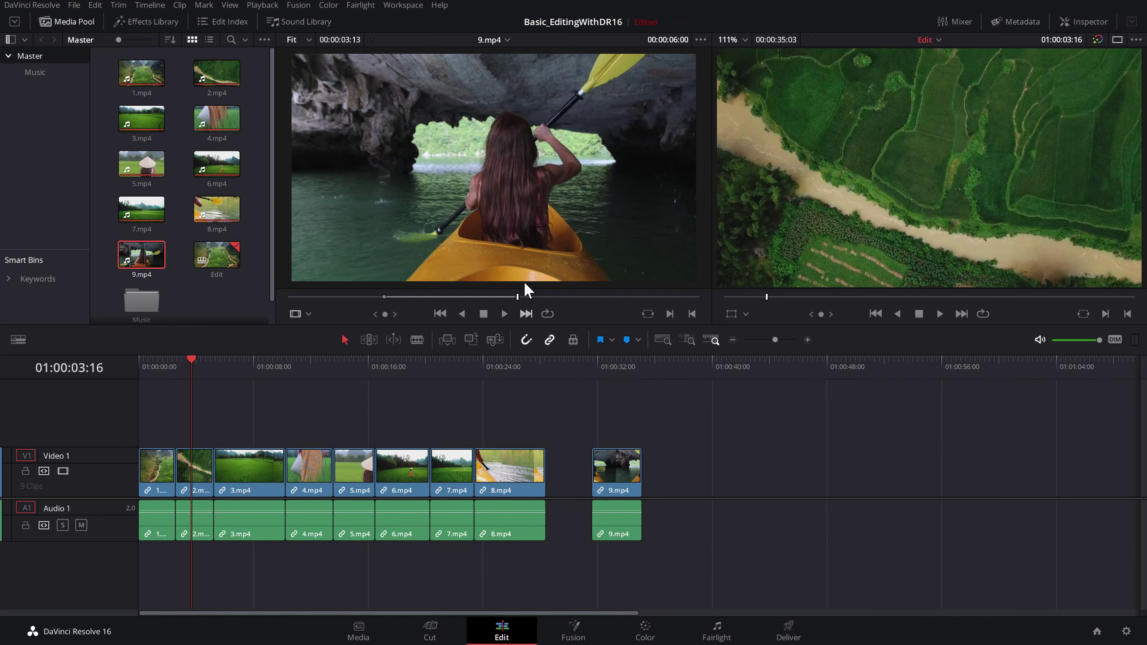
mouse_move(485, 269)
drag(478, 274, 709, 471)
mouse_move(512, 275)
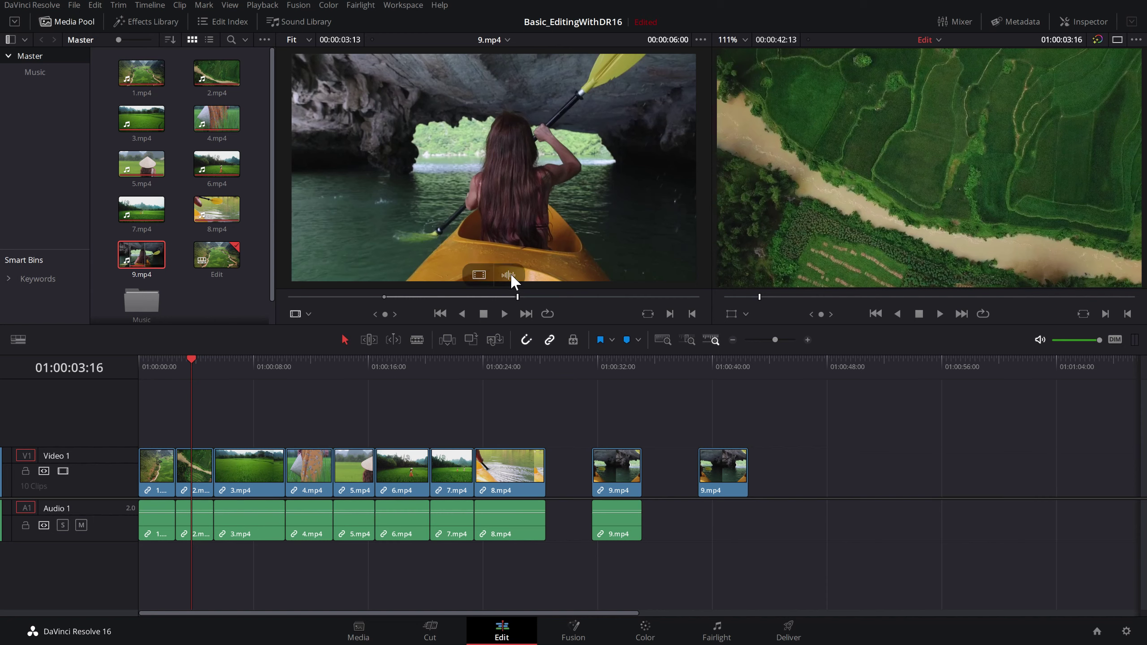
mouse_move(508, 275)
mouse_down()
mouse_move(778, 525)
mouse_move(734, 524)
mouse_up()
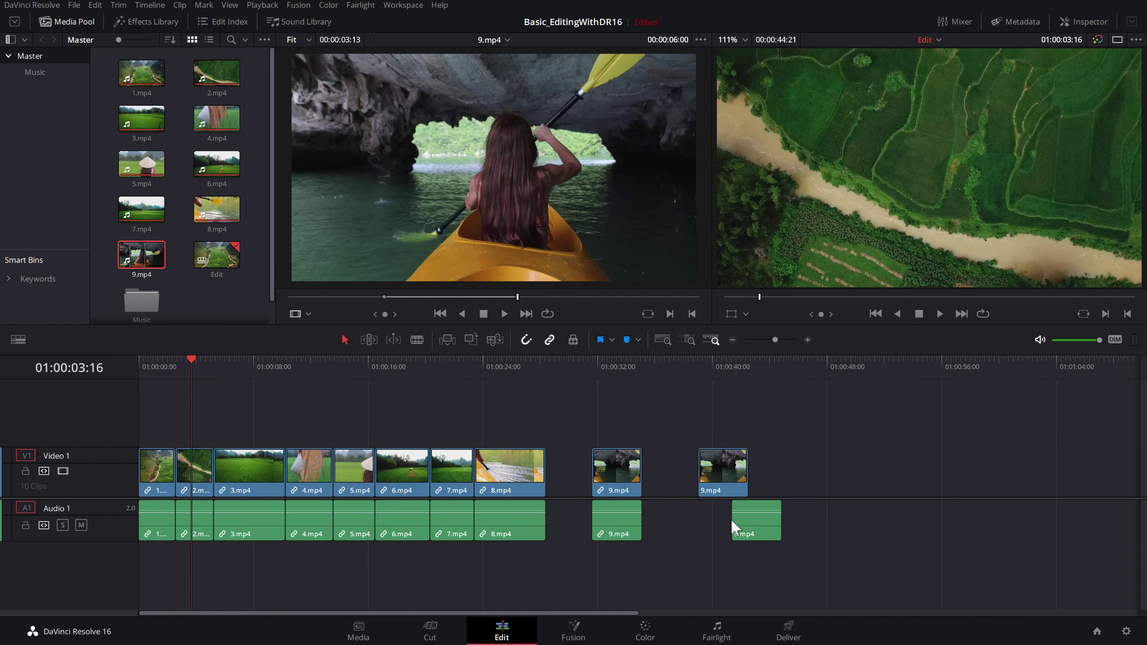
drag(688, 400, 793, 571)
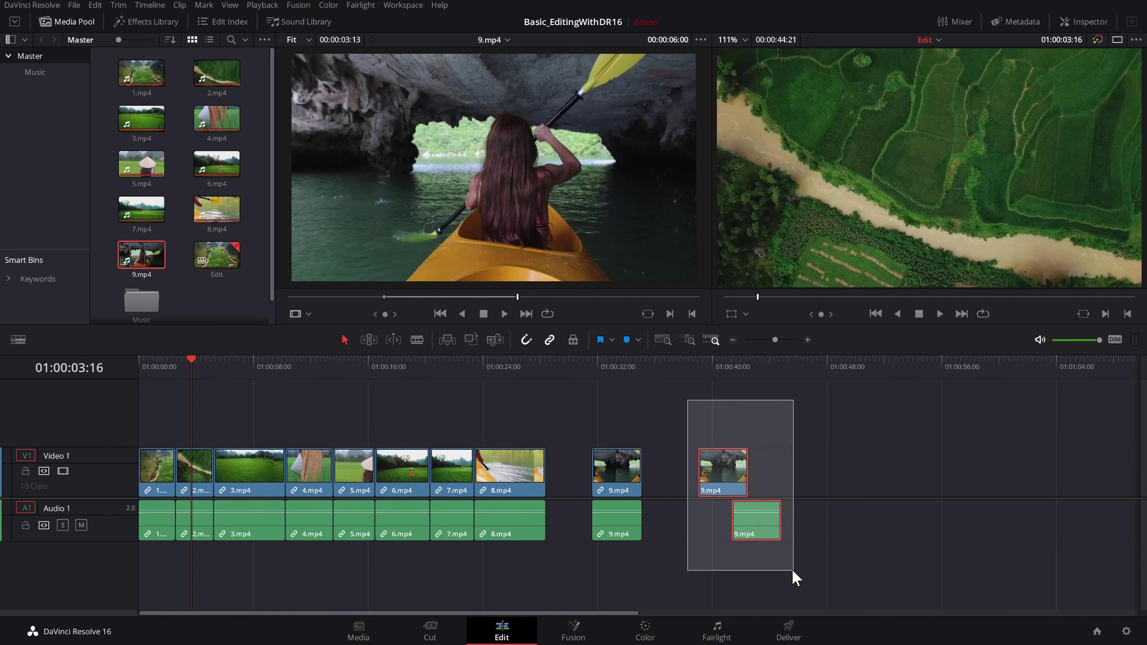
key(Delete)
drag(617, 468, 571, 468)
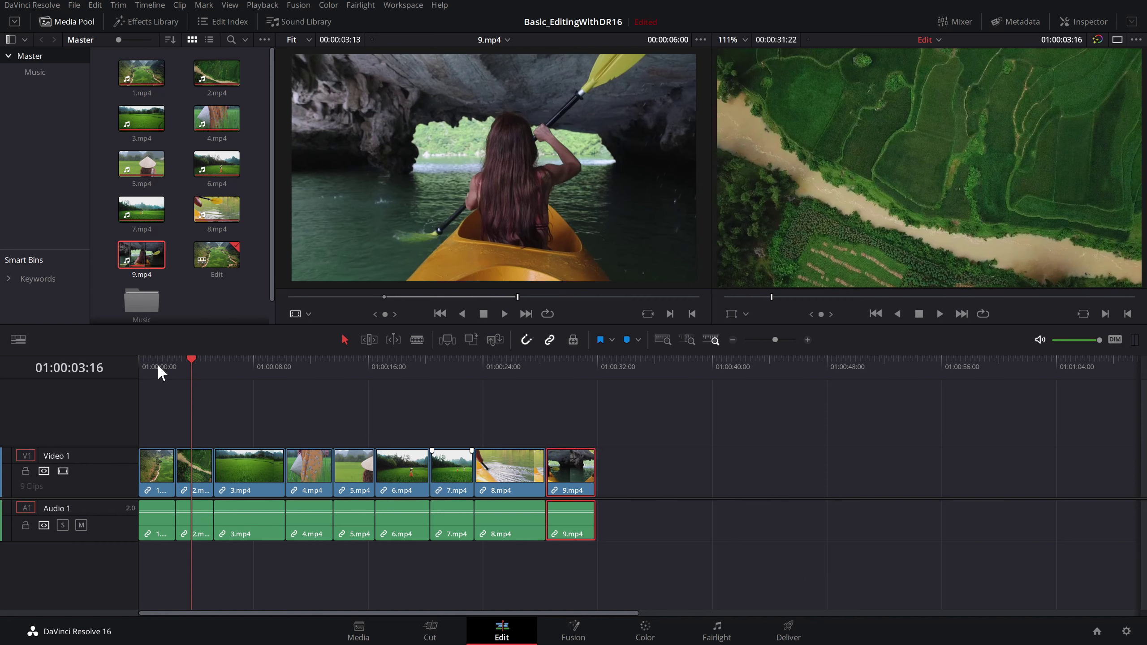
click(154, 366)
key(Home)
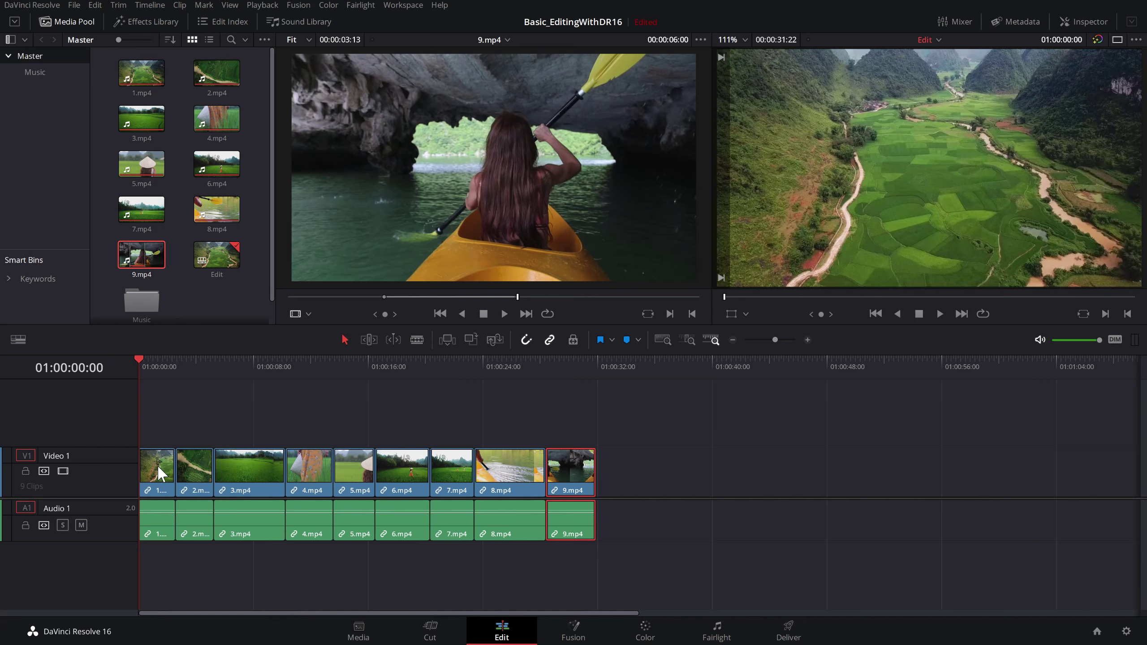
- In the Inspector, try zoom 0.570 on 1.mp4, then reset its transform to defaults
click(158, 465)
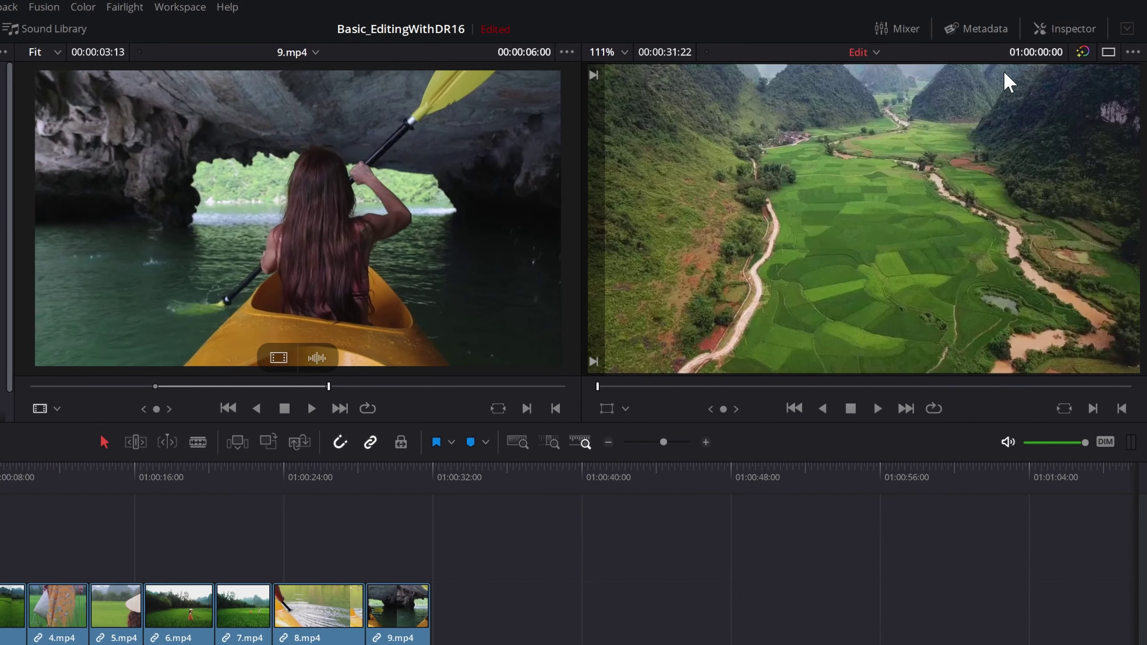
click(1053, 30)
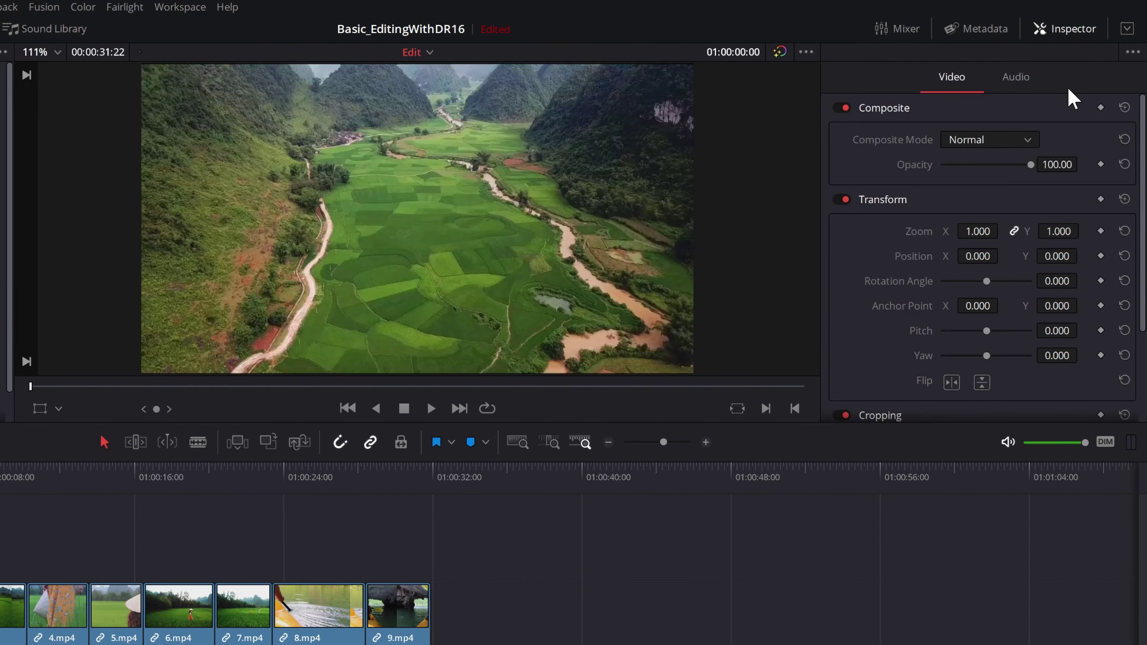
click(1129, 33)
click(1128, 31)
click(1131, 28)
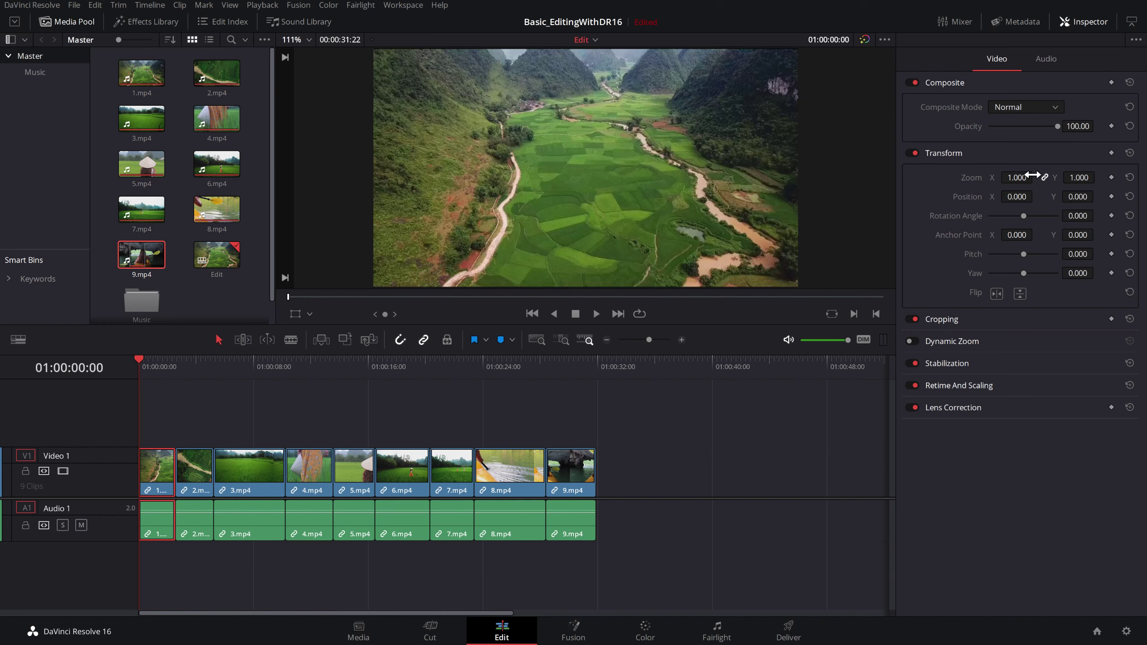
mouse_move(1033, 174)
mouse_down()
mouse_move(1024, 224)
mouse_move(1003, 197)
mouse_move(1046, 216)
mouse_up()
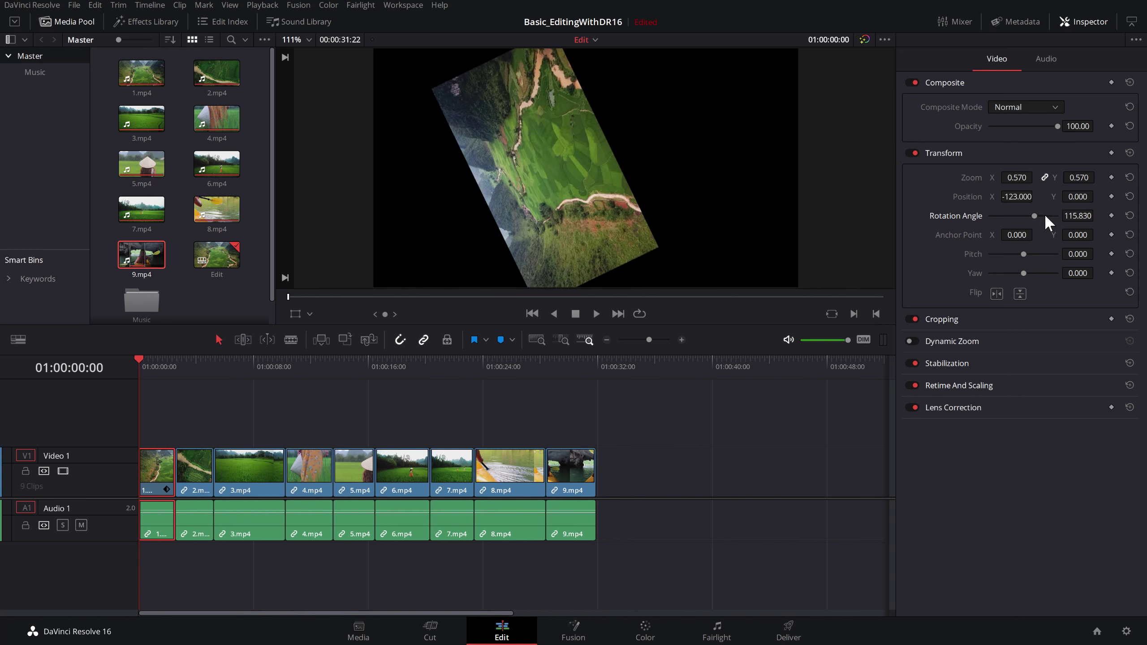
click(1130, 154)
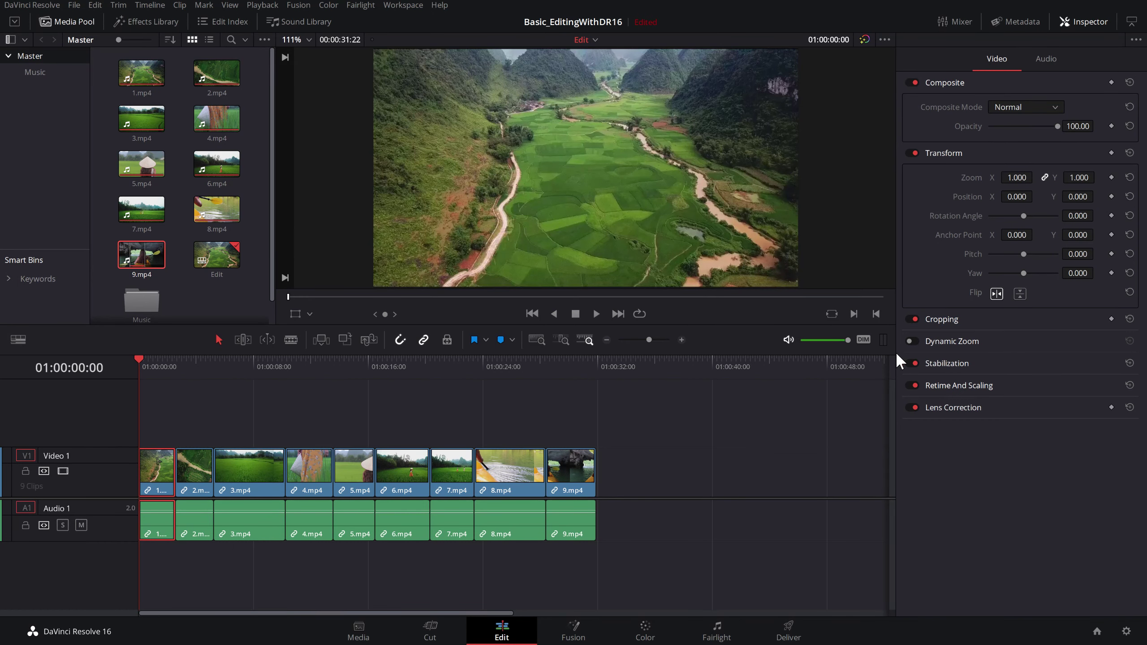
- Preview the timeline playing from 01:00:16:12
click(392, 372)
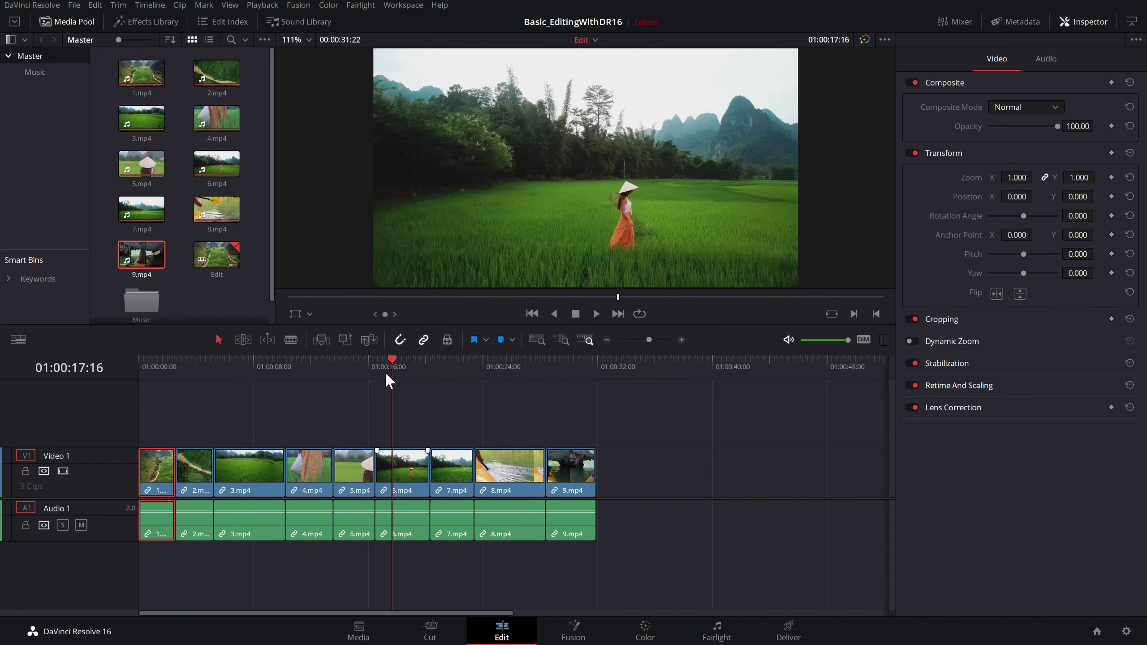
click(376, 367)
key(space)
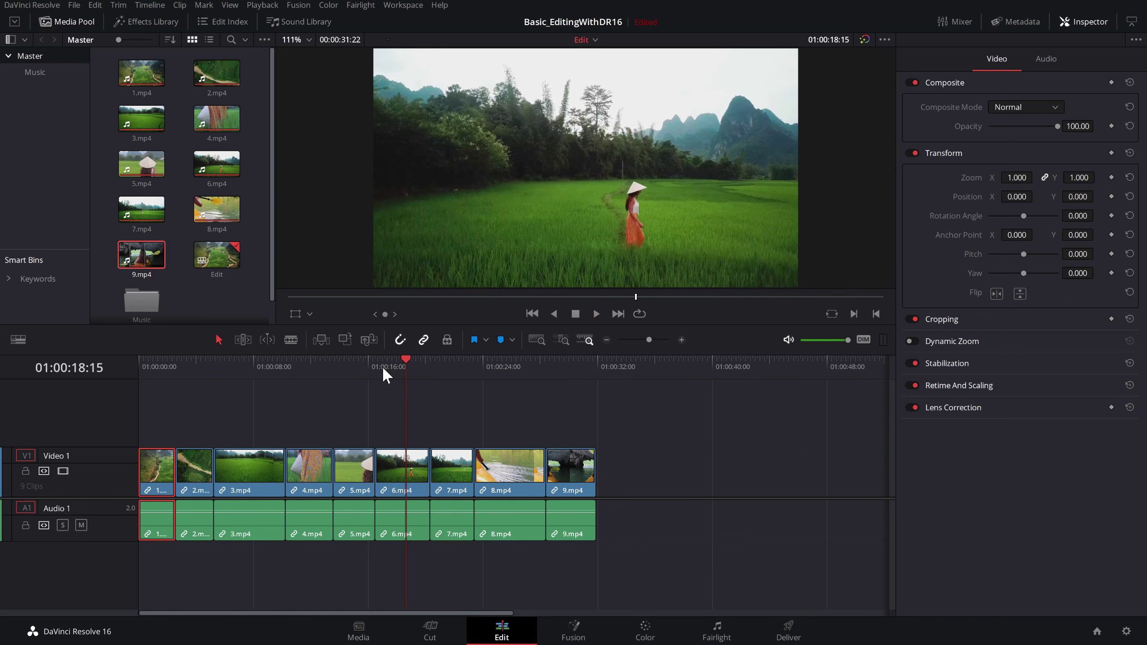
key(space)
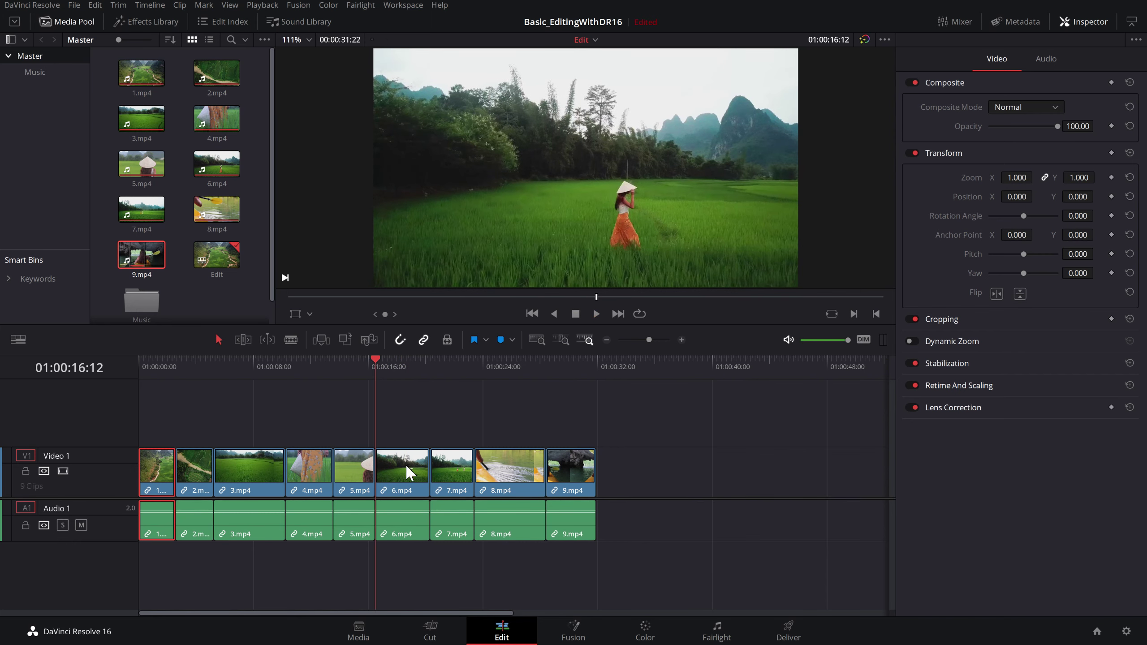
- Set clip 6.mp4 to 50% speed in the Change Clip Speed dialog
click(407, 469)
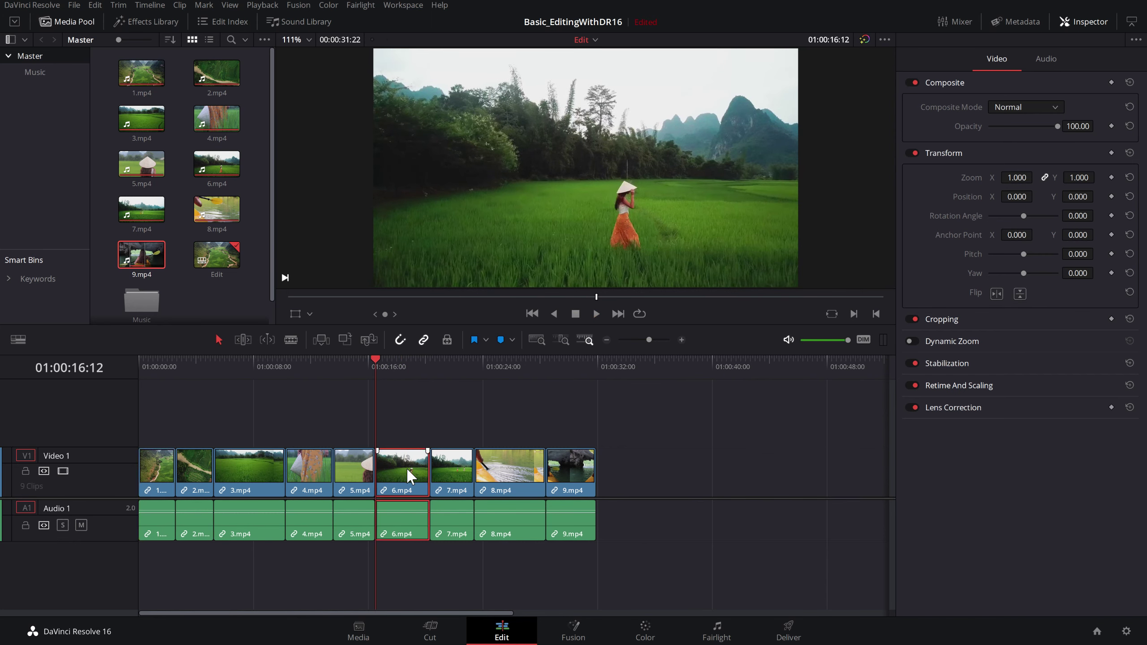
right_click(407, 469)
click(400, 300)
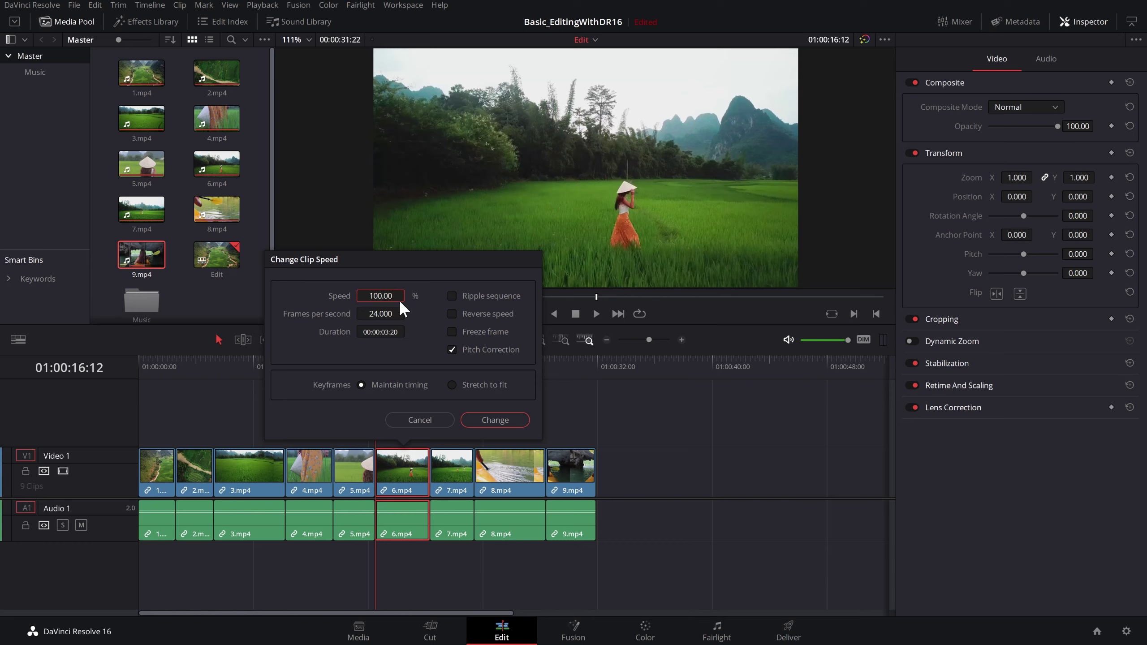
text(50)
click(495, 420)
key(space)
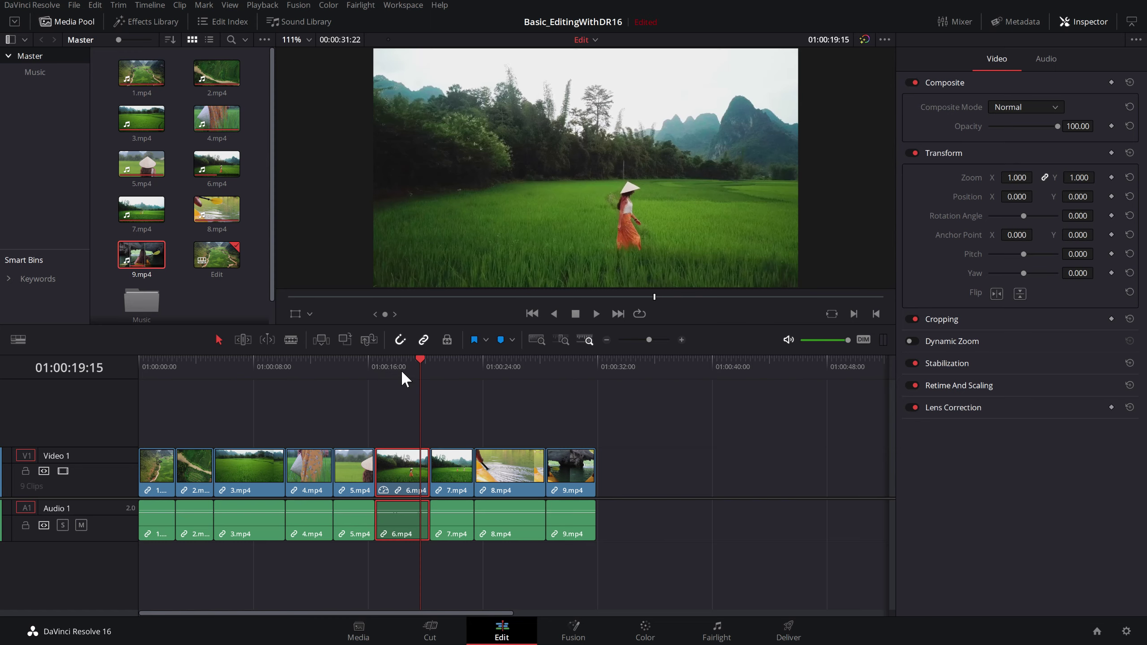
- Zoom in on clips 6–9, lengthen the end of 9.mp4 and shorten the end of 8.mp4
click(564, 371)
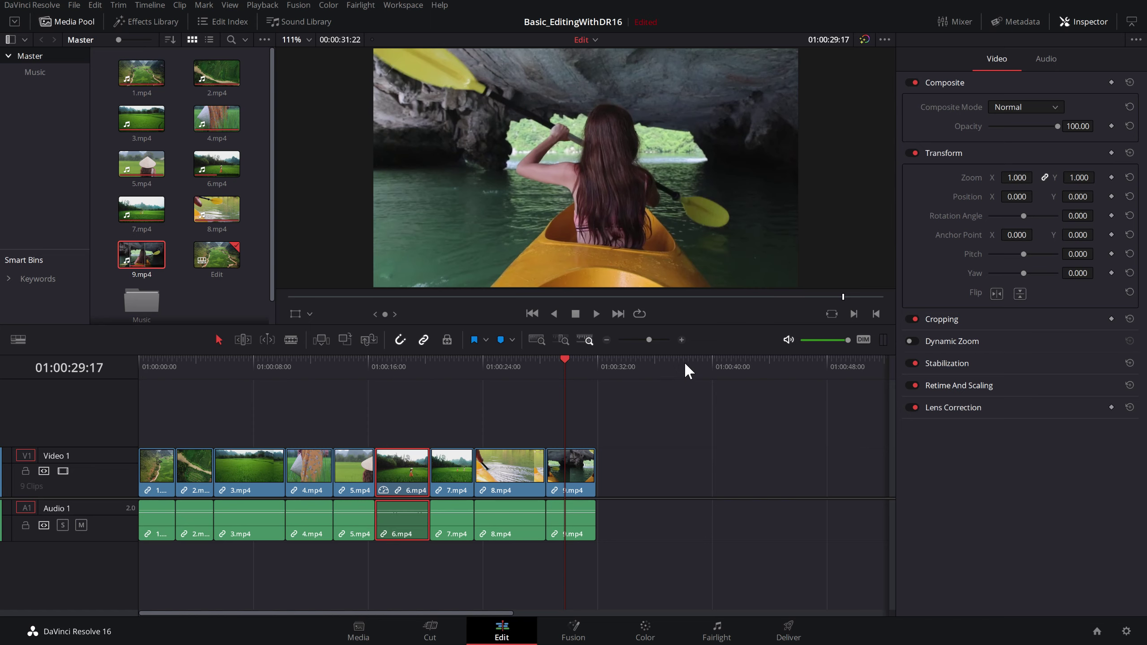
click(682, 340)
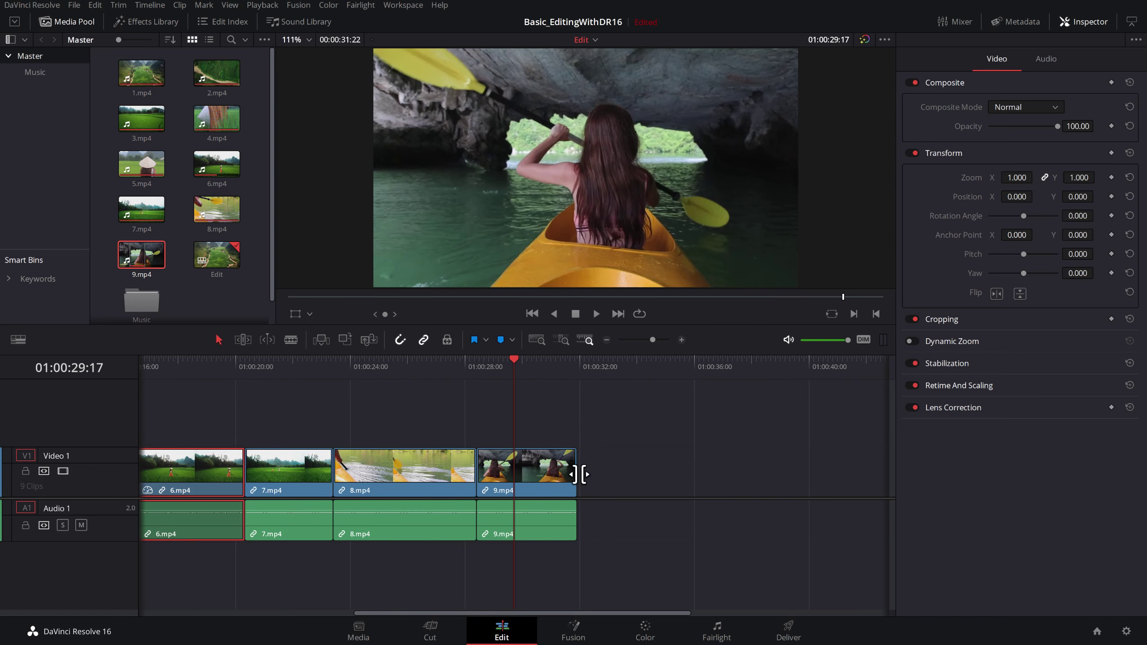
drag(570, 472, 642, 482)
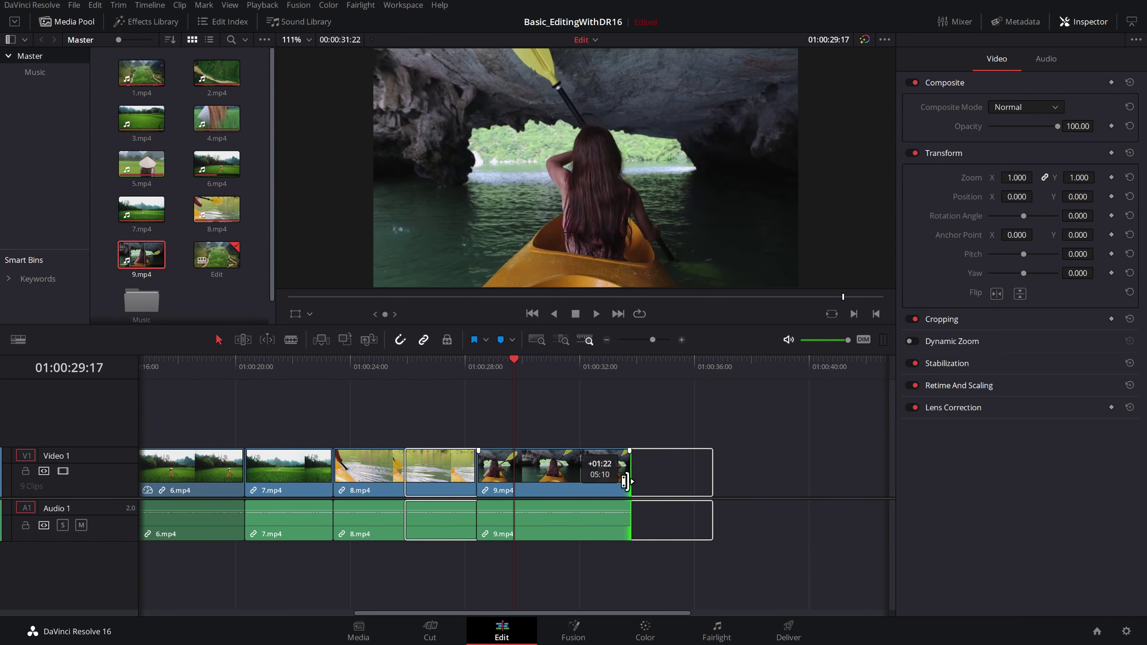
drag(641, 482, 631, 479)
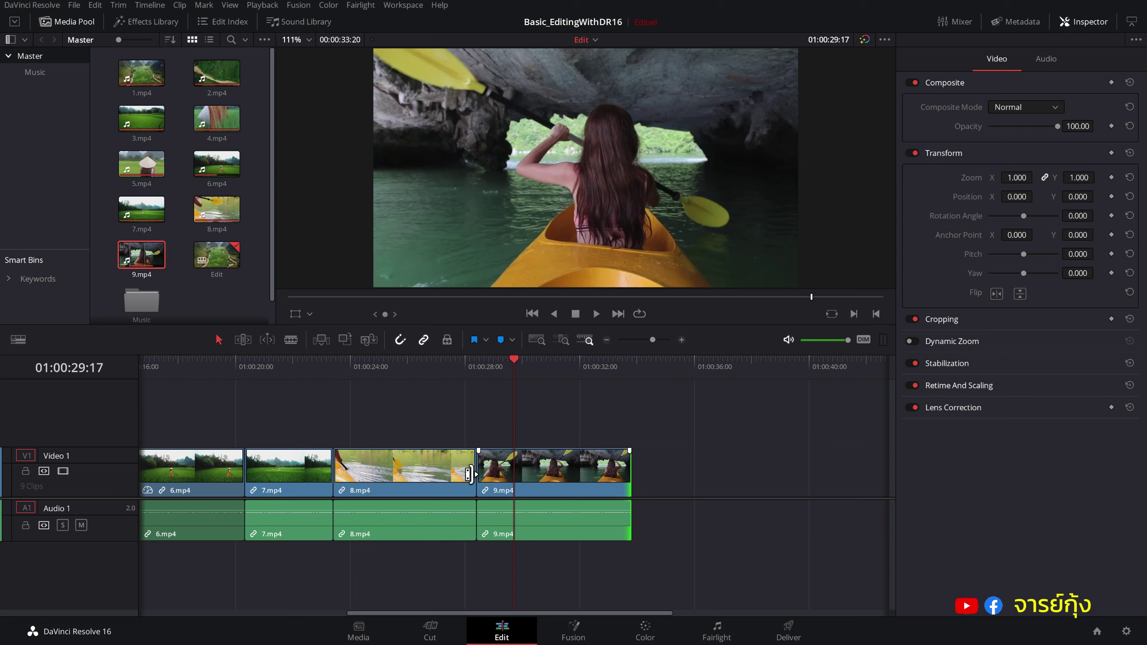
drag(470, 475, 415, 475)
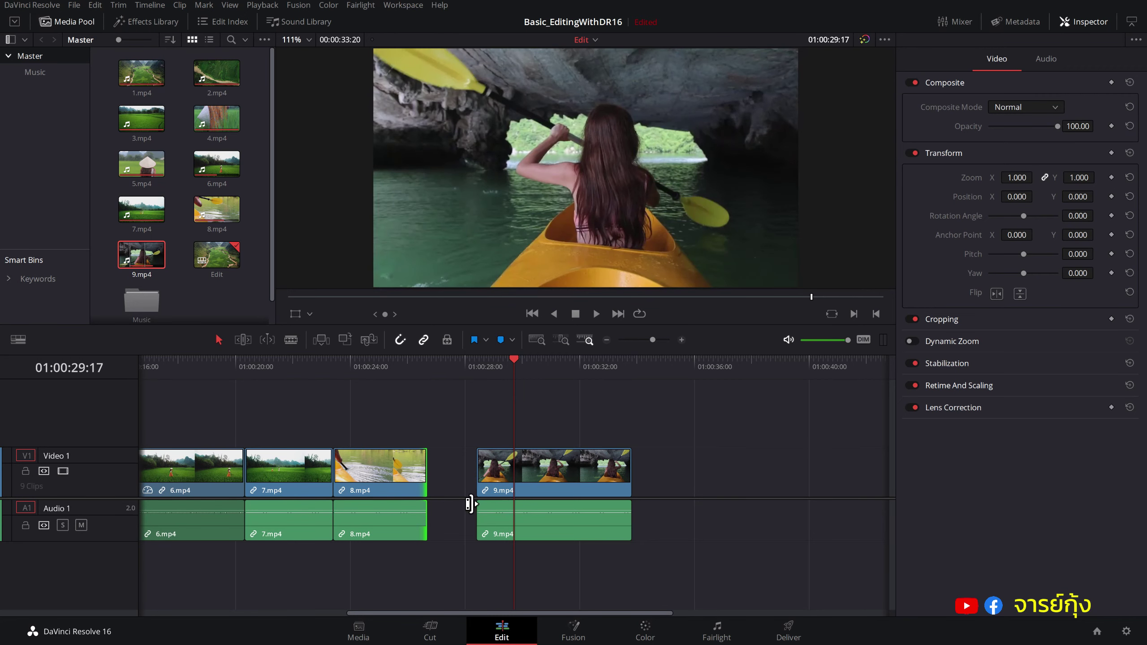
click(459, 477)
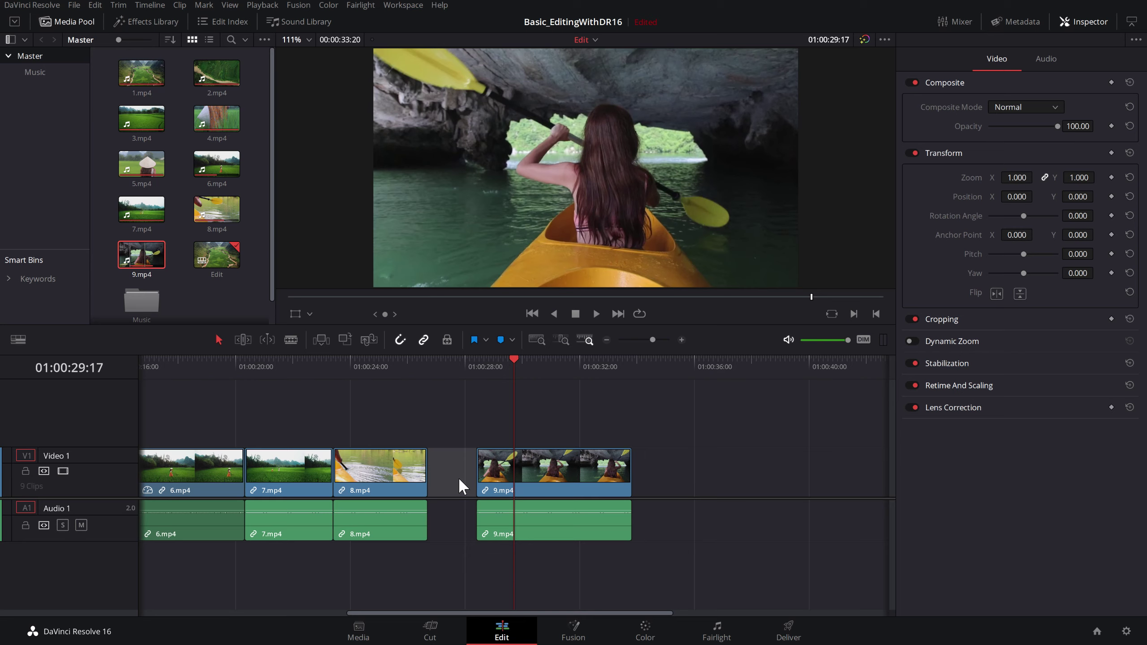
key(Delete)
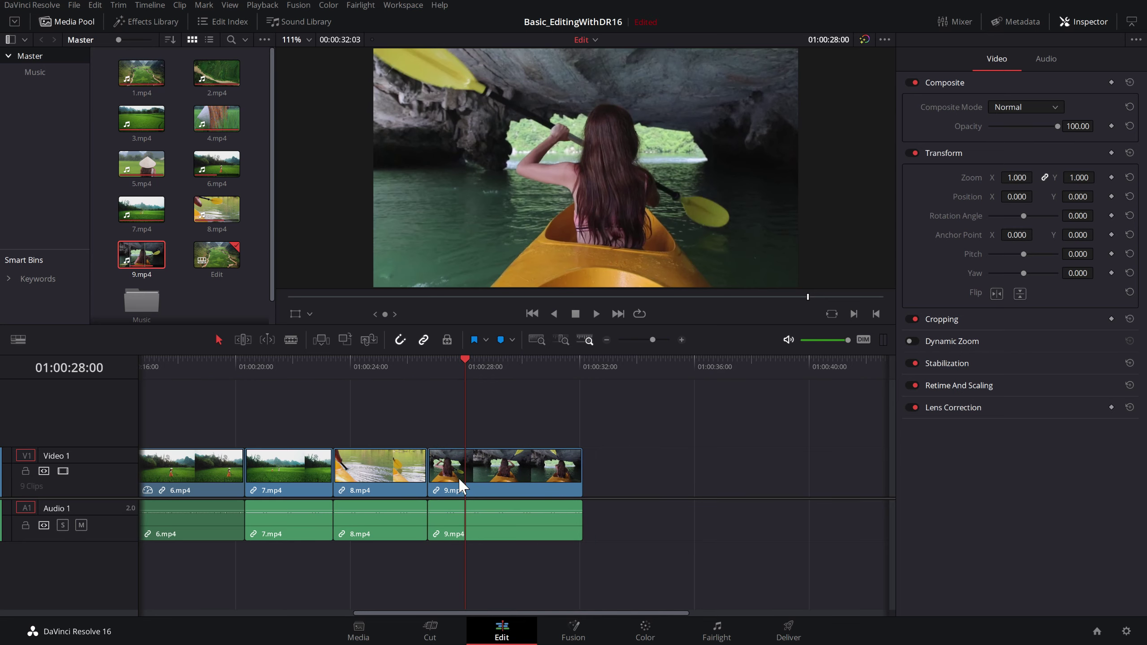
key(ctrl+z)
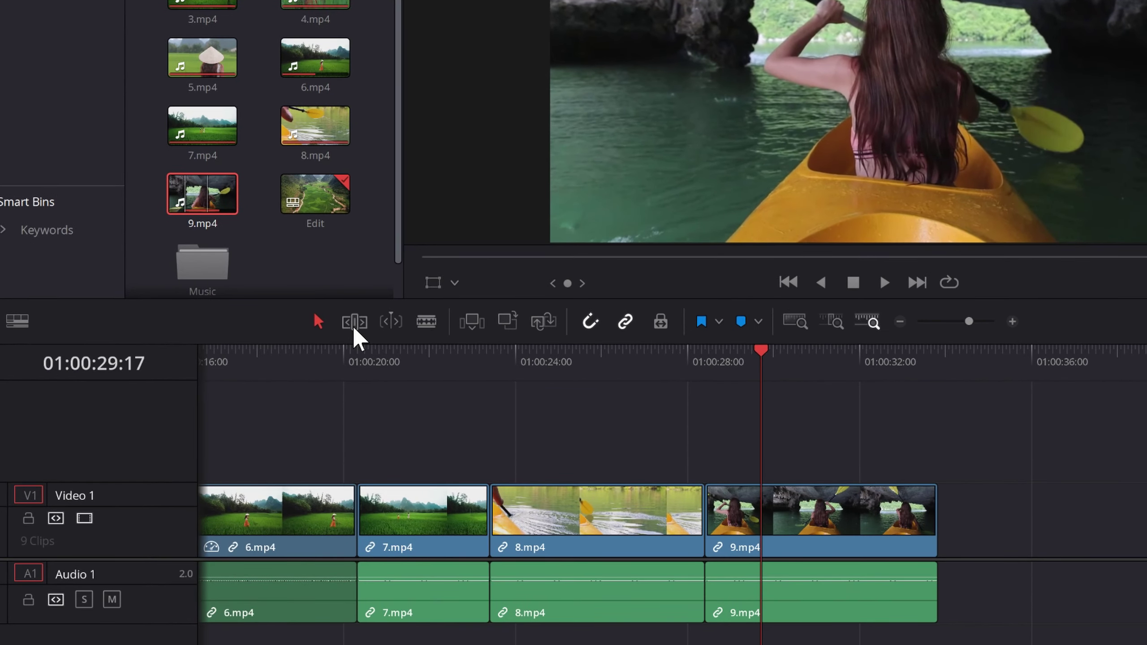
- Trim the 8.mp4/9.mp4 edit in Trim Edit Mode and snap 9.mp4 directly after 8.mp4
click(354, 325)
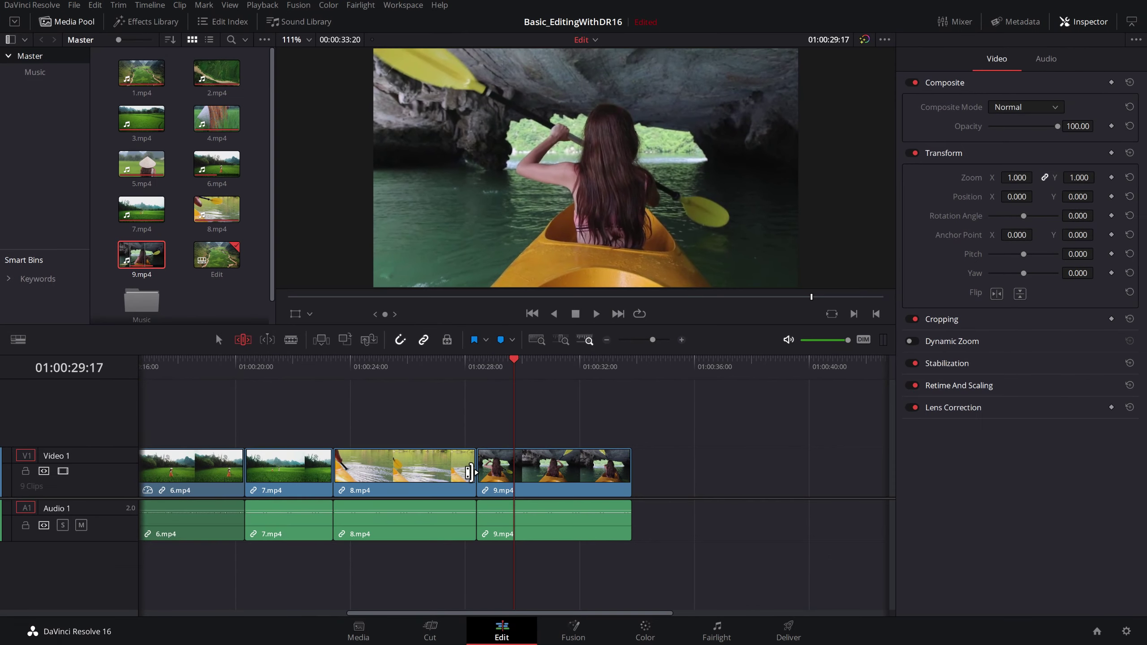
drag(470, 473, 437, 472)
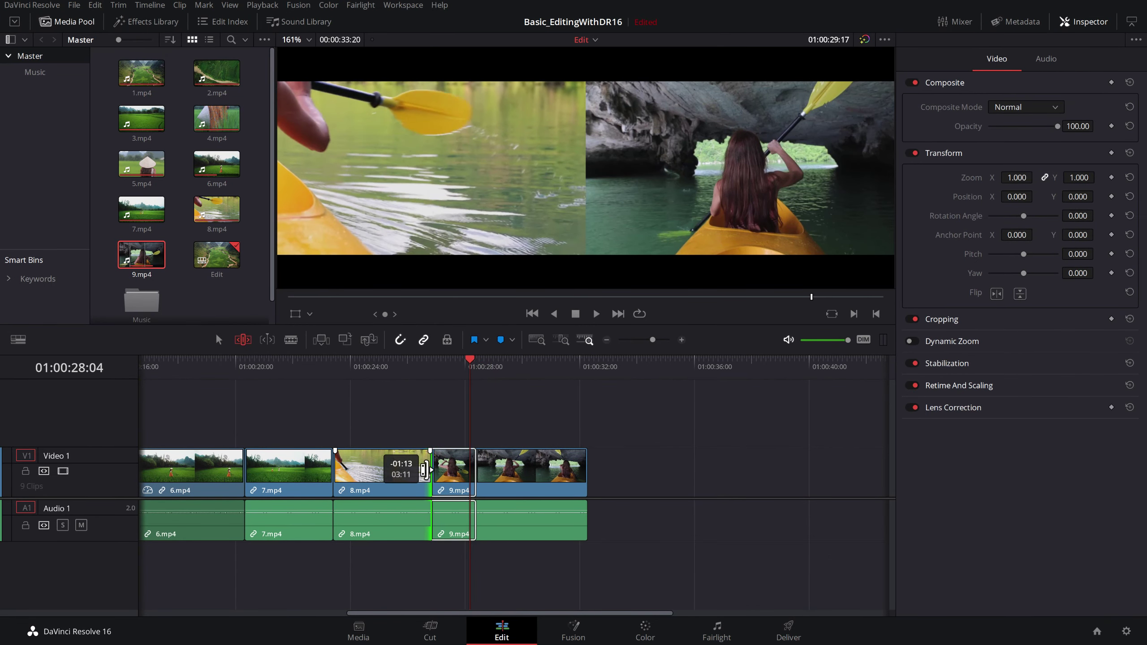
drag(436, 472, 432, 472)
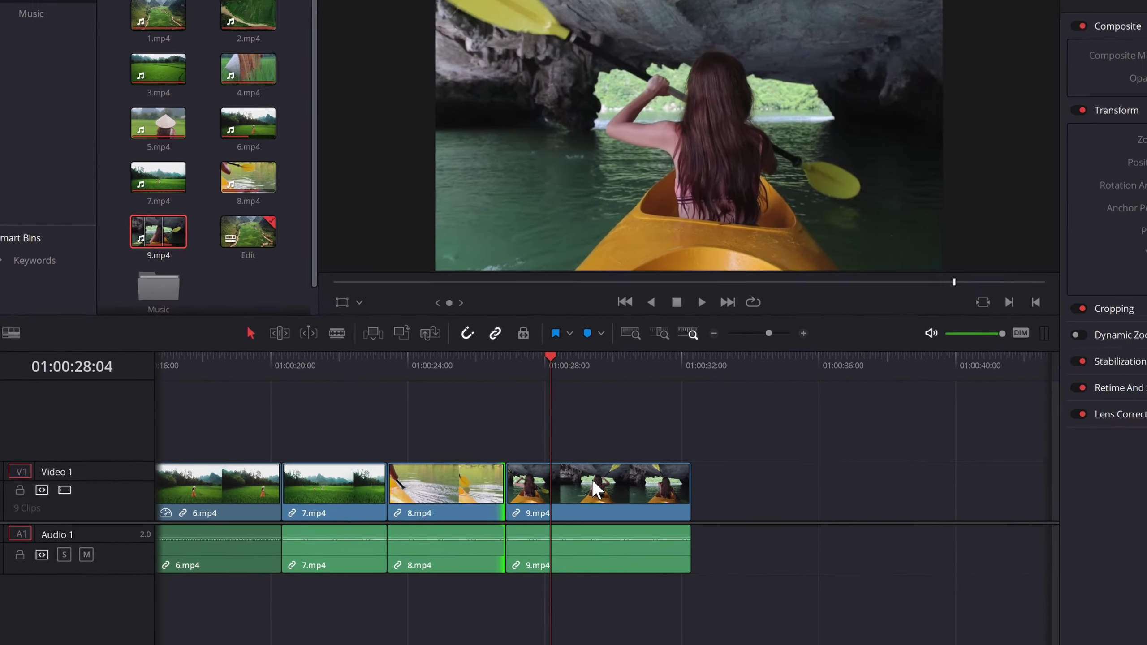
drag(596, 488, 714, 501)
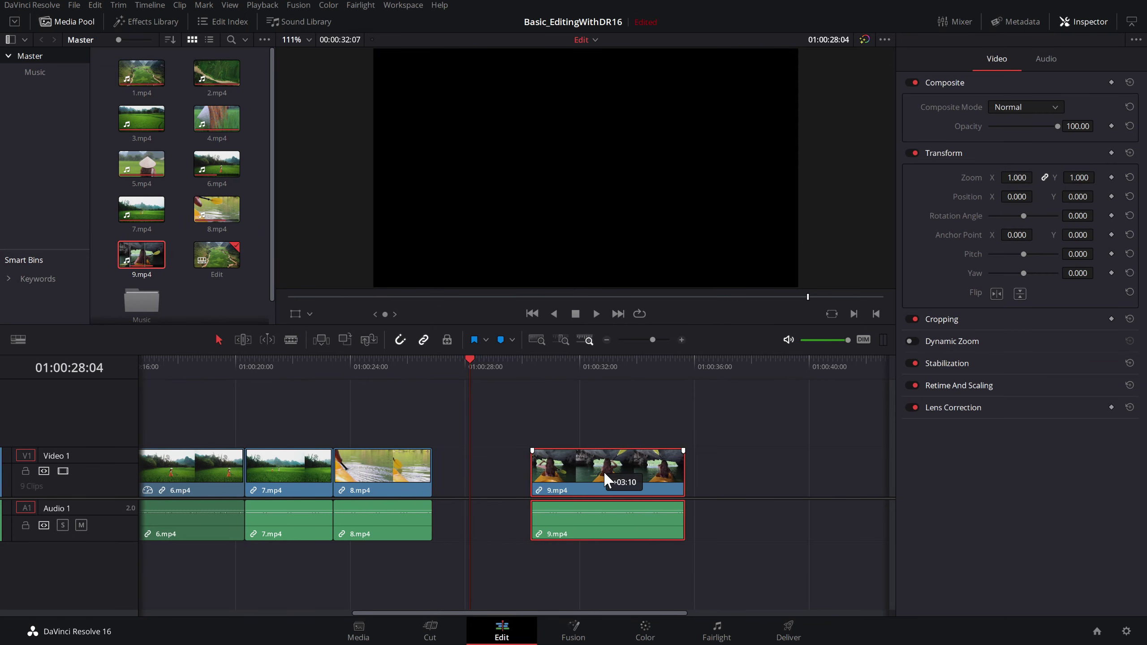
drag(608, 480, 541, 474)
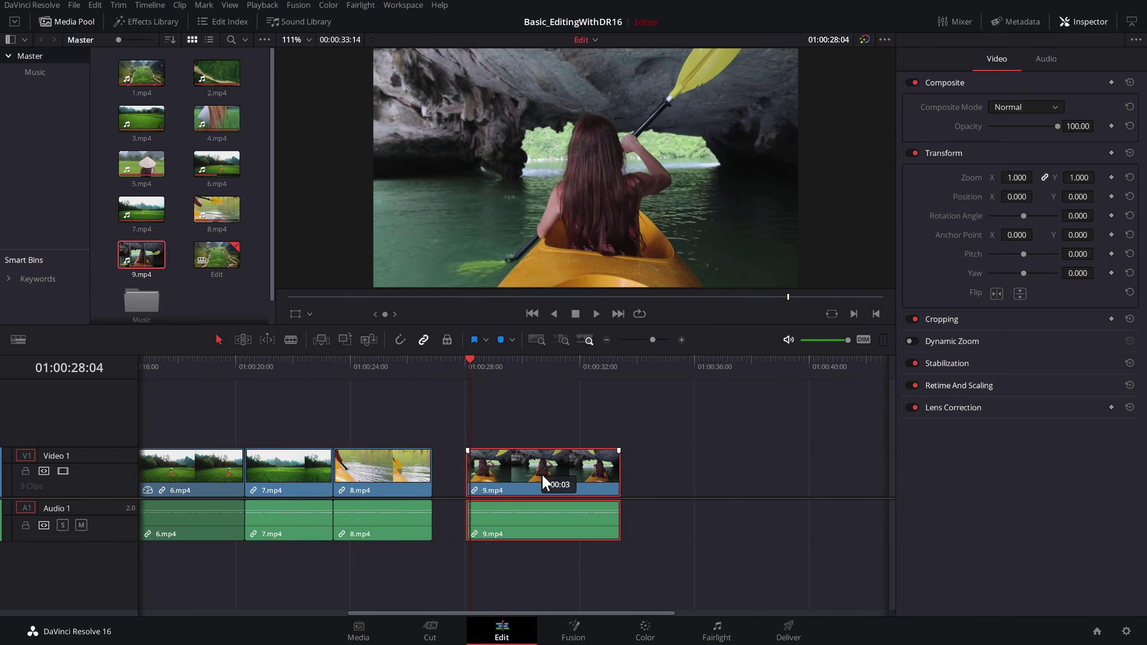
drag(541, 474, 531, 473)
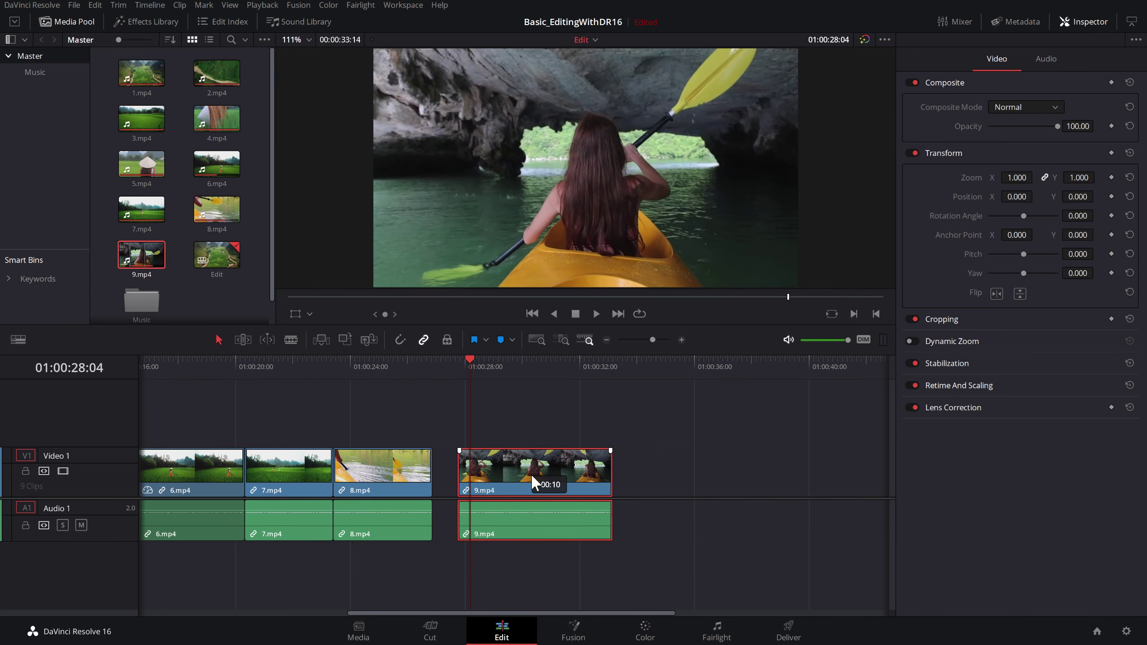
click(400, 339)
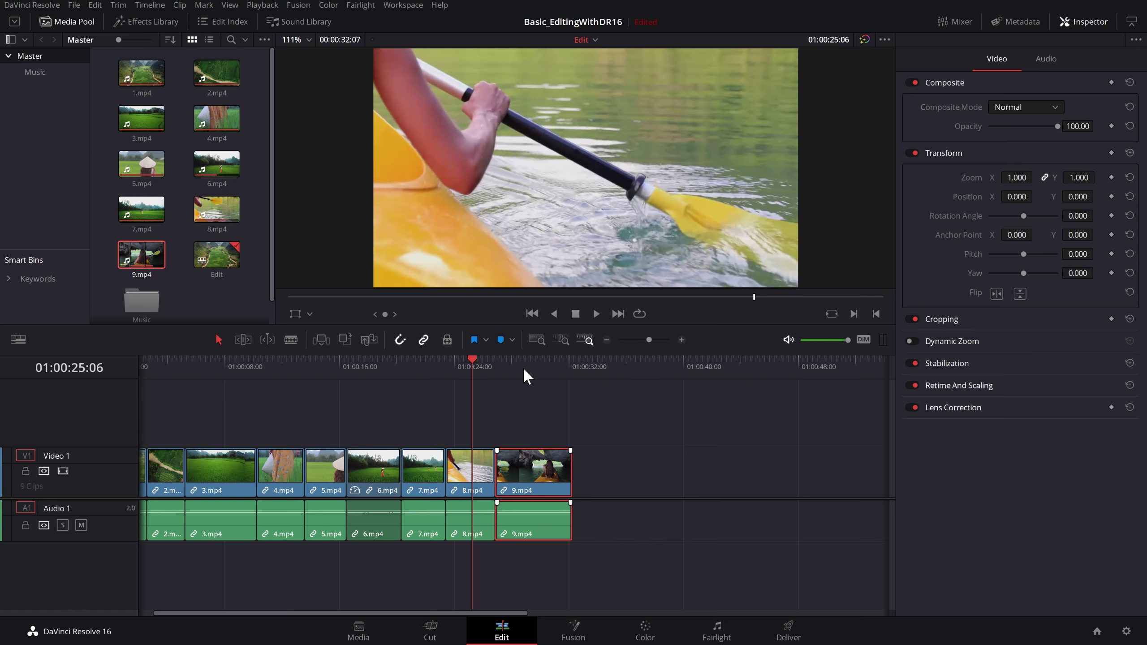
- Marquee-select every clip on Audio 1 and delete them, keeping only the nine video clips
key(Up)
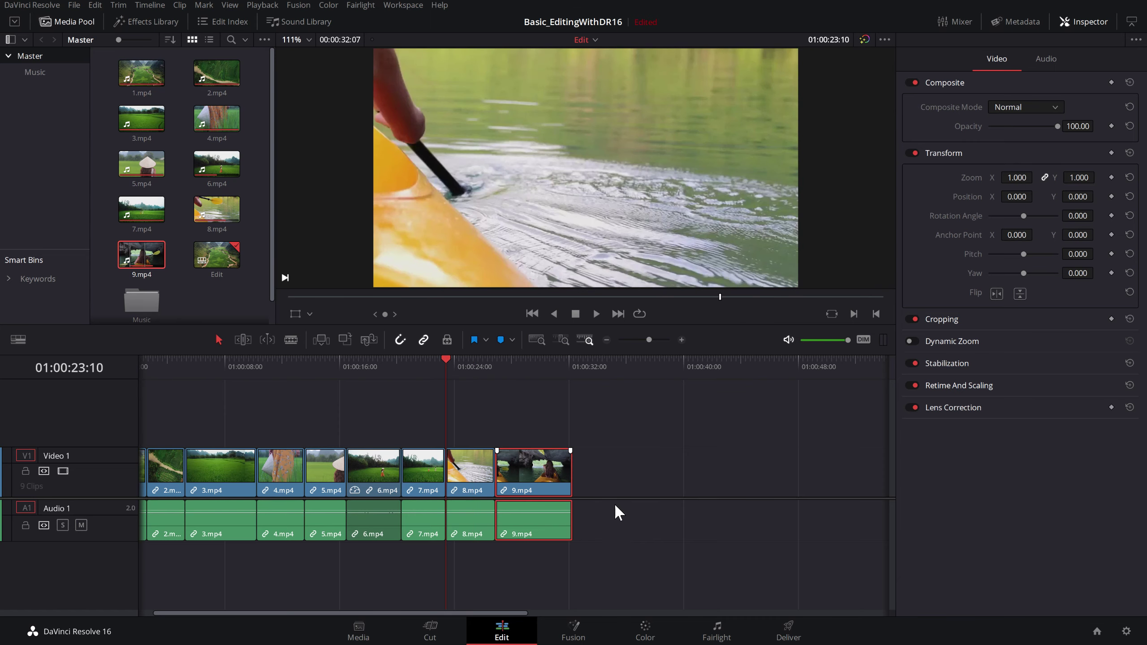
drag(596, 523, 228, 522)
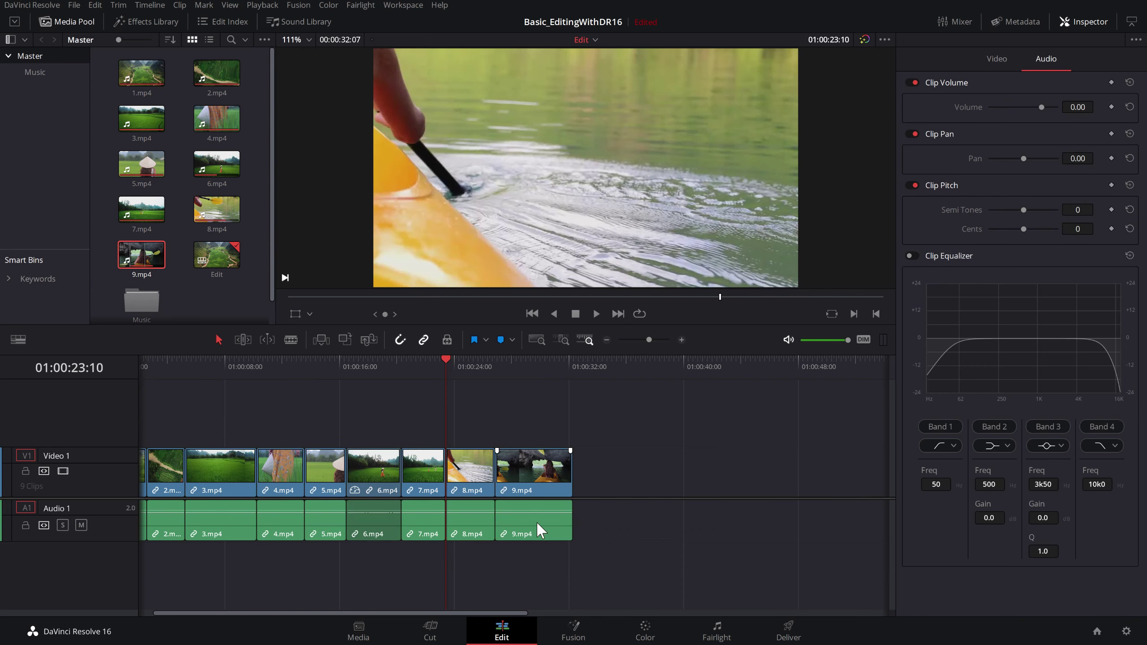
click(539, 531)
key(Delete)
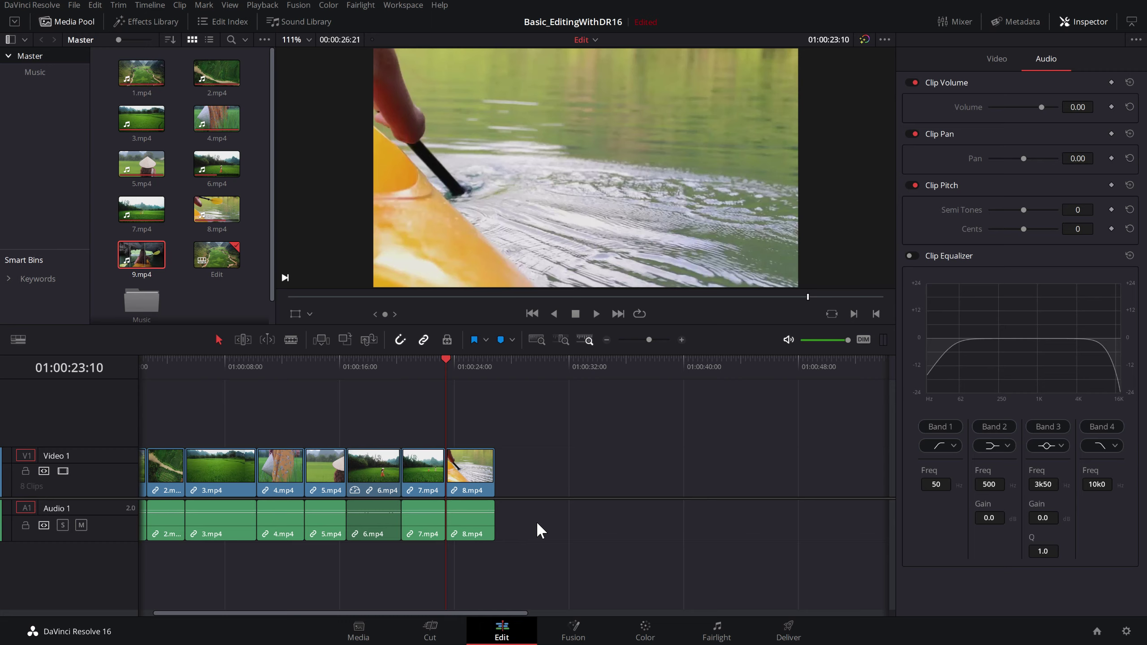
key(ctrl+z)
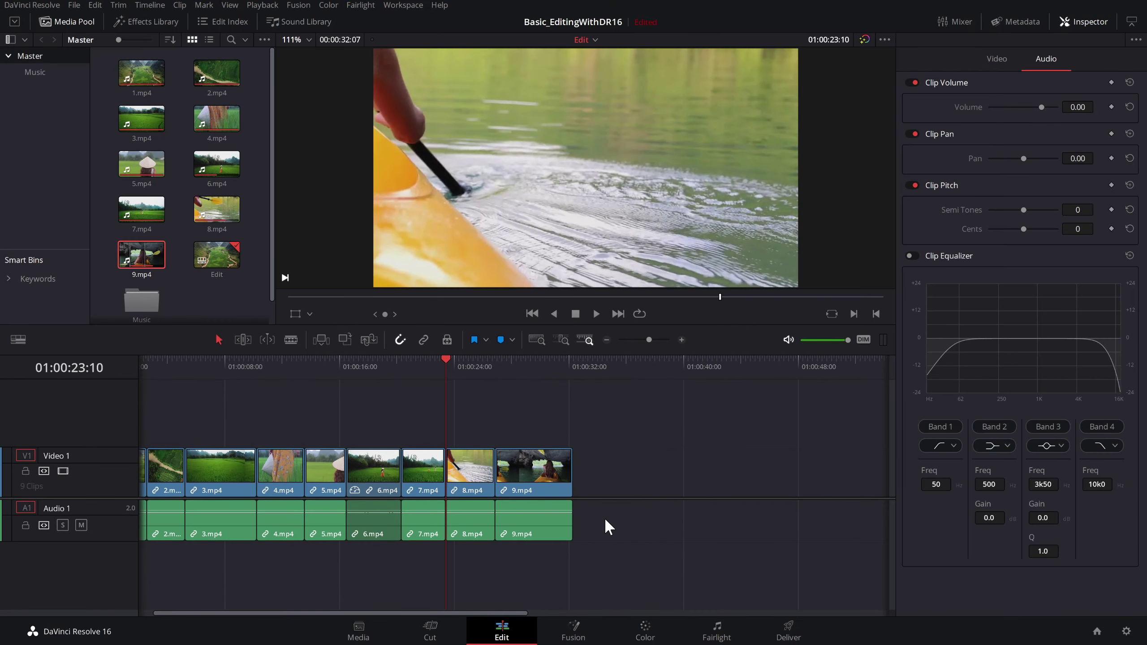
drag(626, 525, 118, 538)
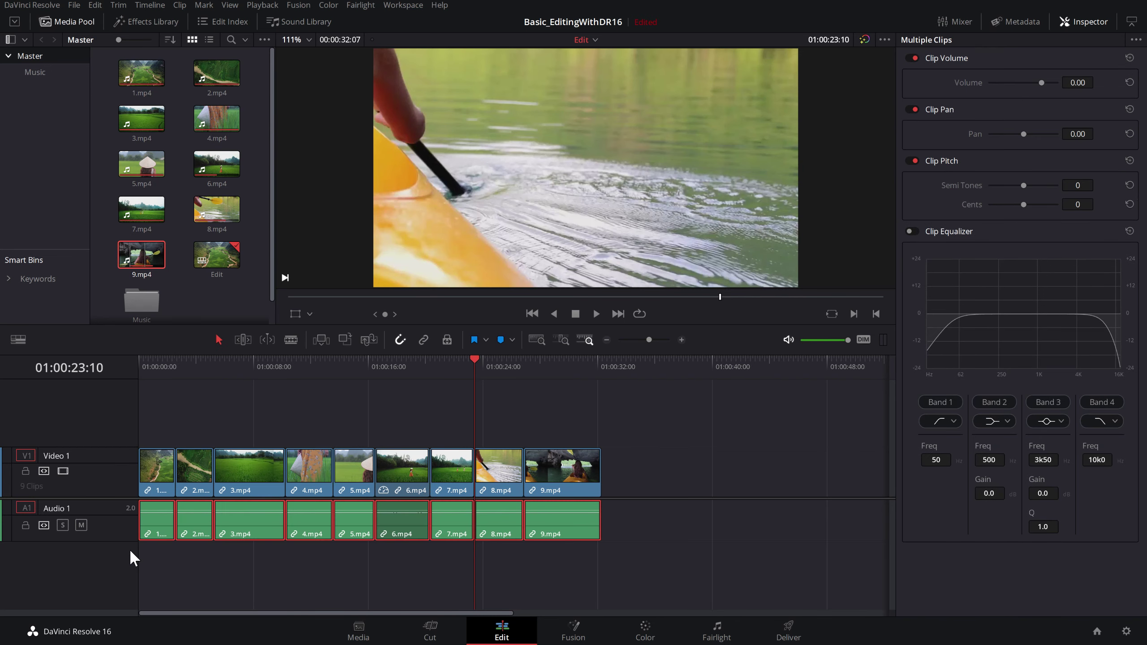
key(Delete)
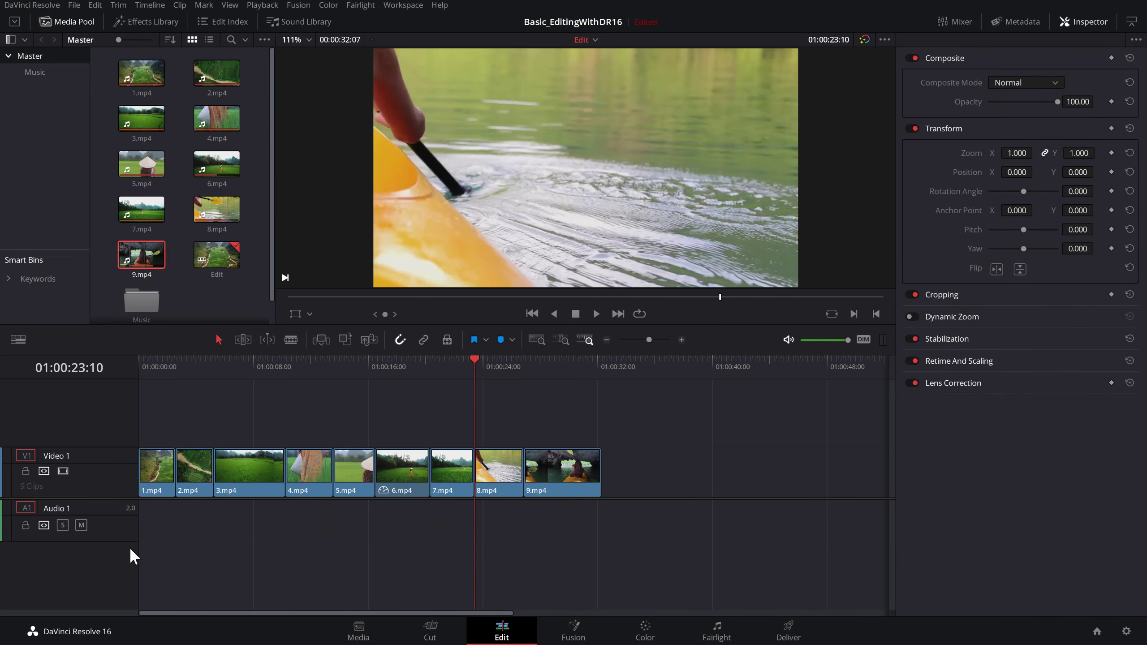
key(Home)
click(654, 340)
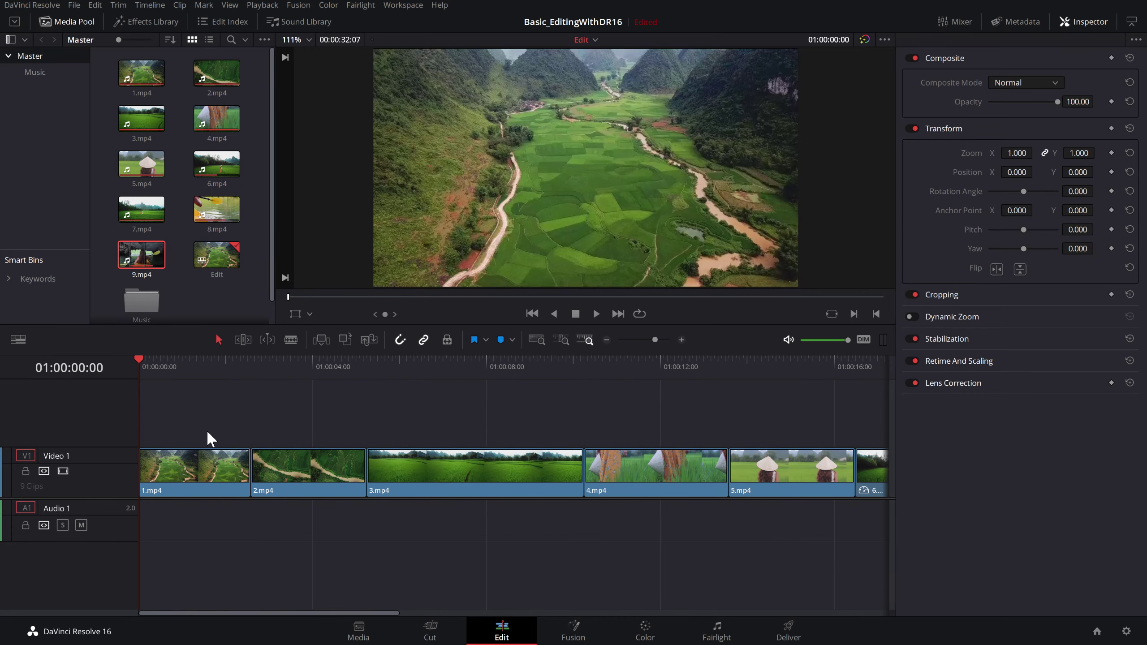
click(185, 361)
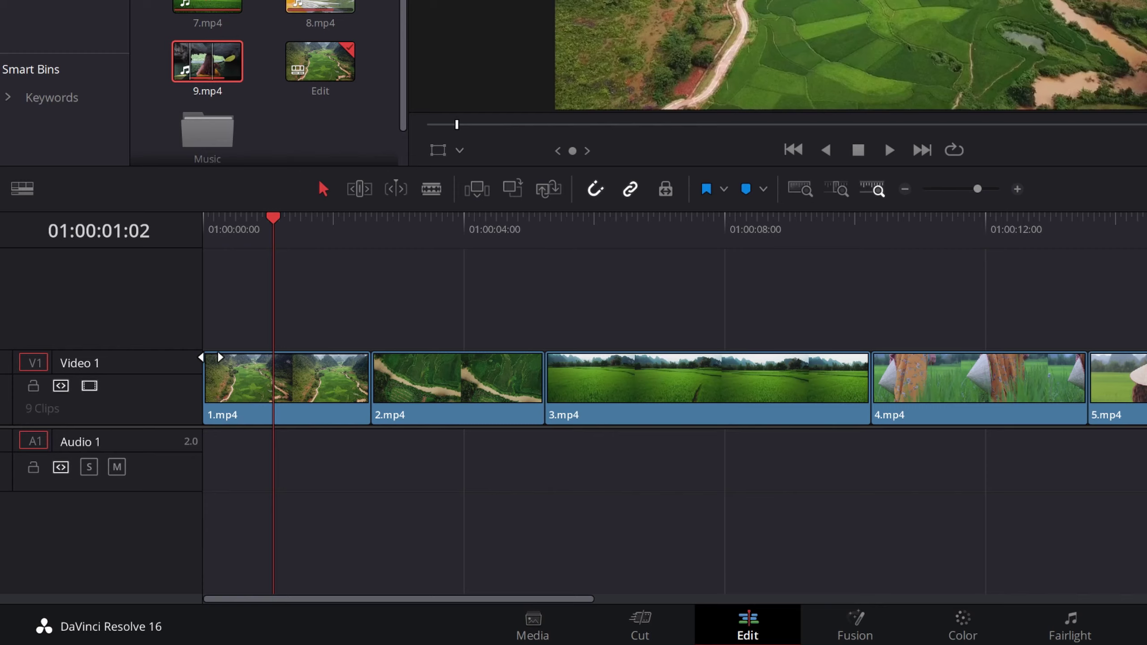
mouse_move(210, 358)
mouse_down()
mouse_move(281, 355)
mouse_move(206, 355)
mouse_up()
click(201, 232)
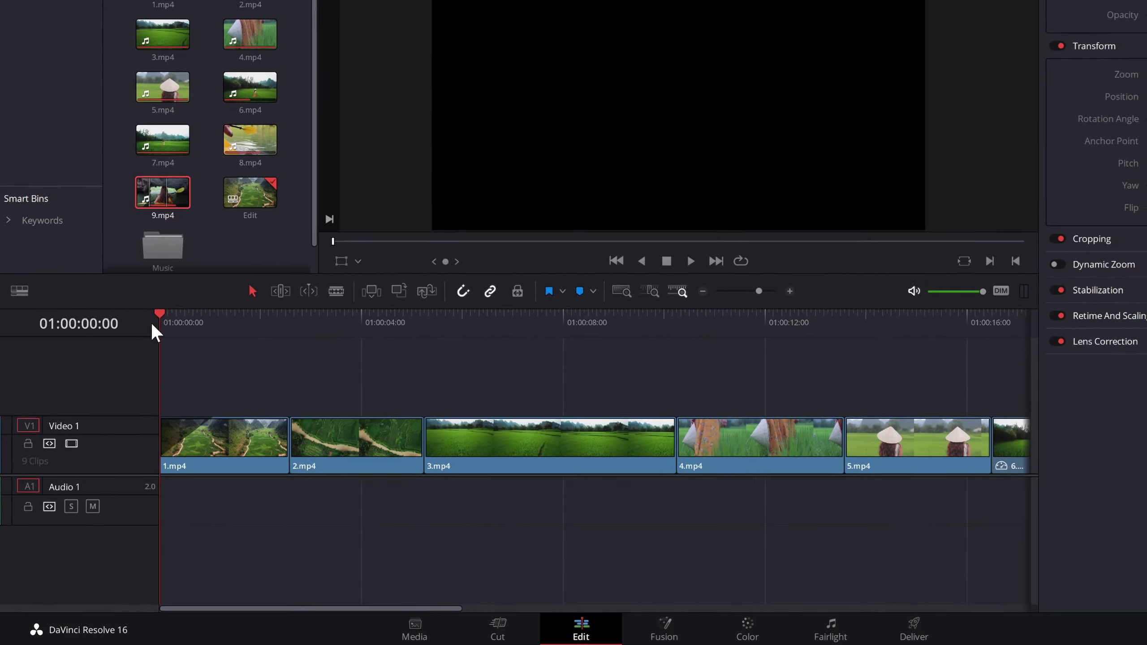
key(space)
key(space)
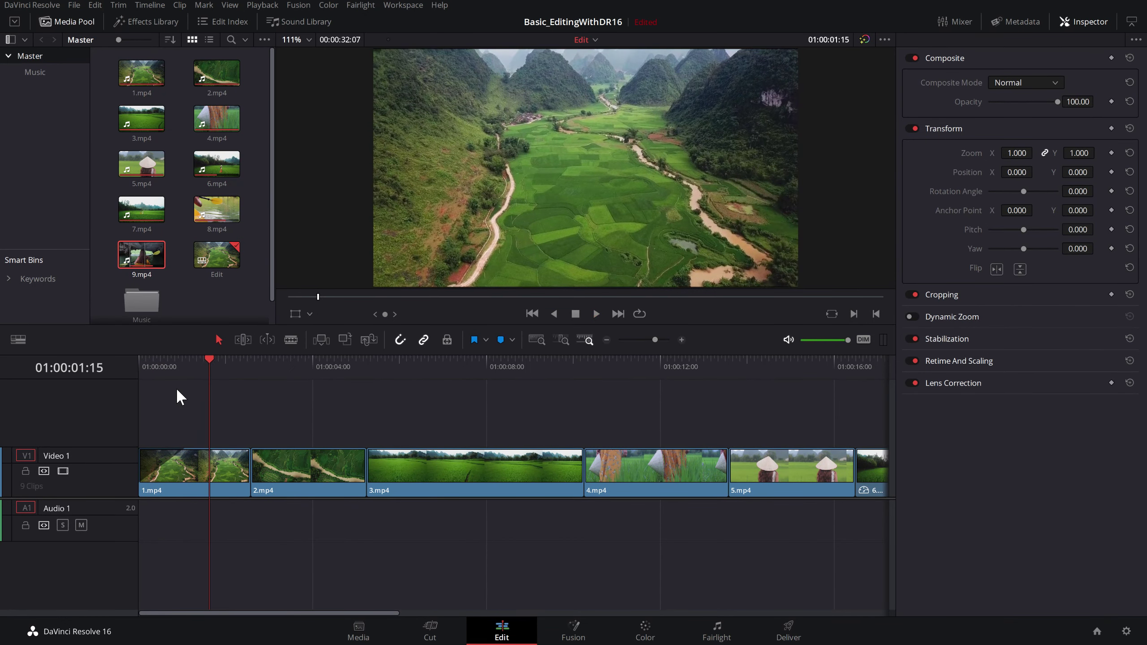
key(shift+z)
click(787, 369)
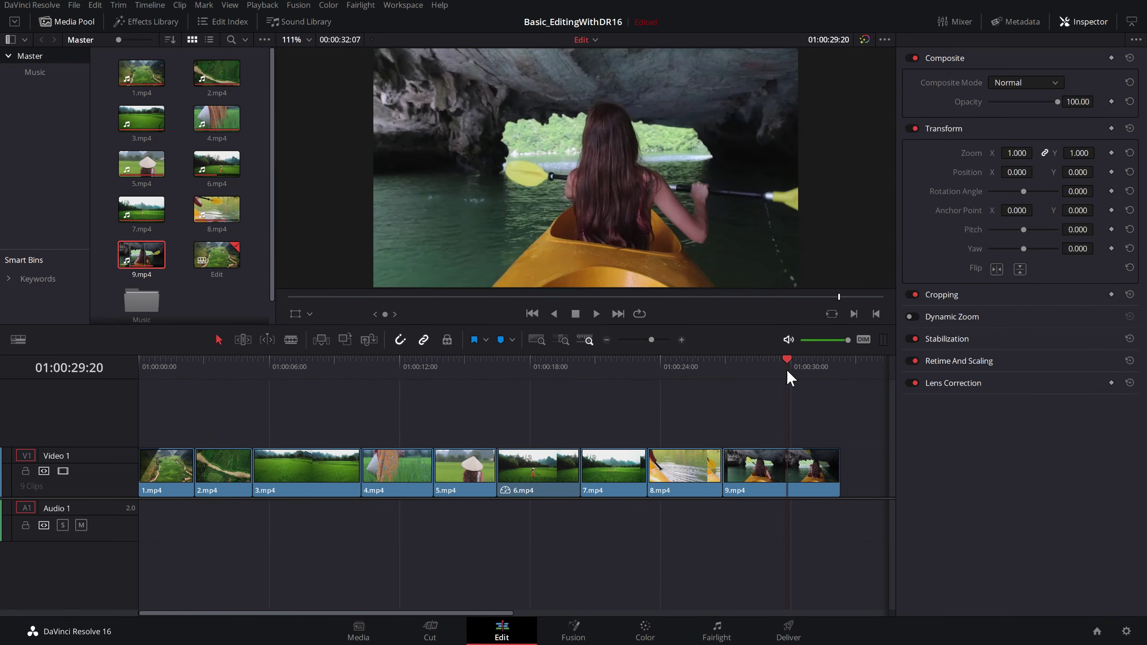
key(space)
click(616, 368)
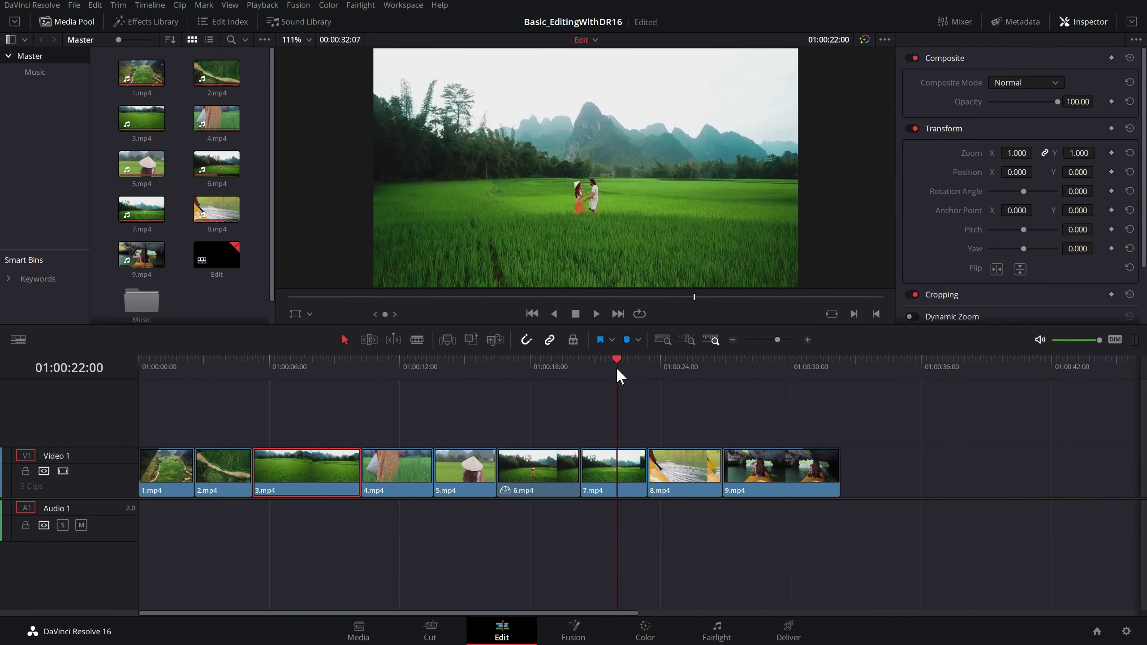
key(space)
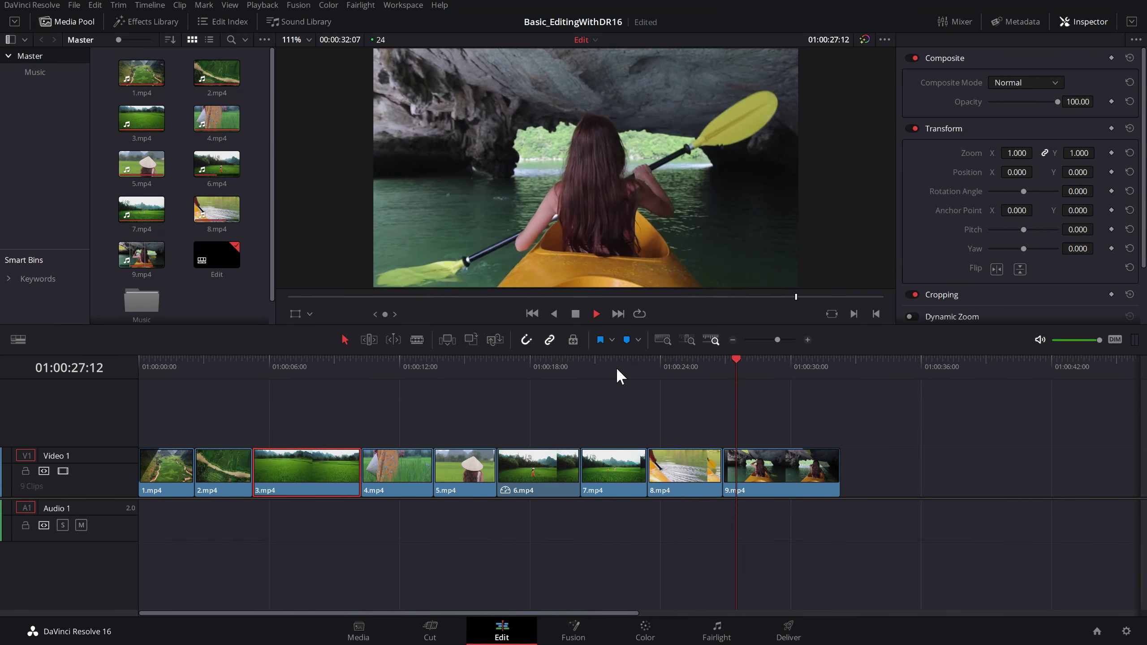
key(space)
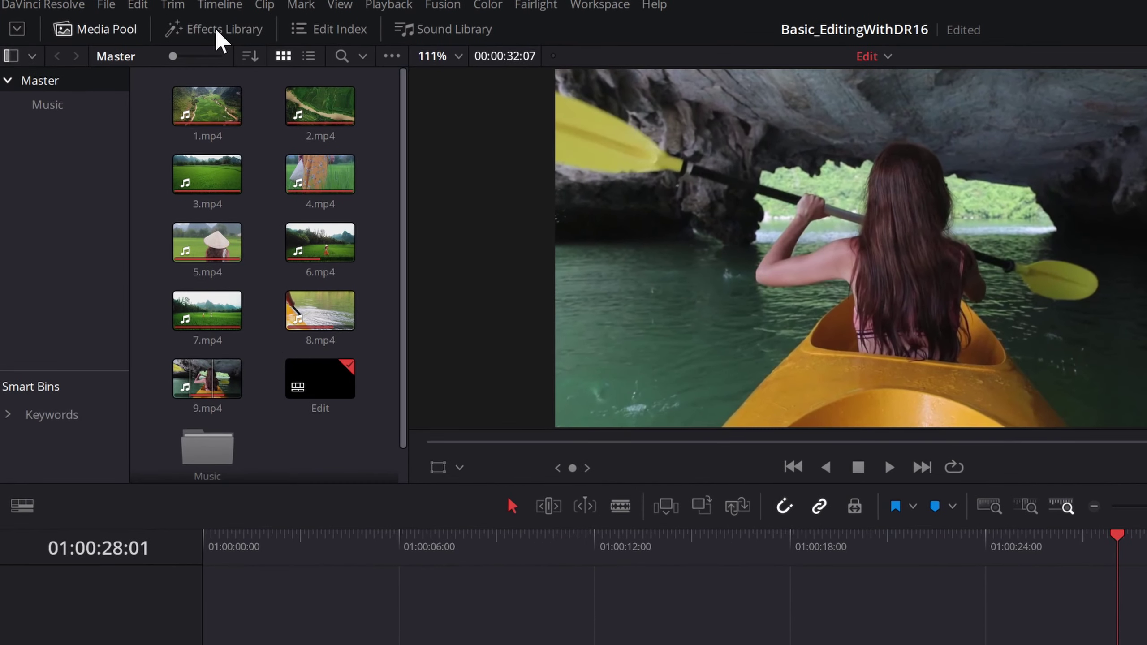
- Drop a Cross Dissolve onto the 8.mp4/9.mp4 cut and play back across it
click(217, 31)
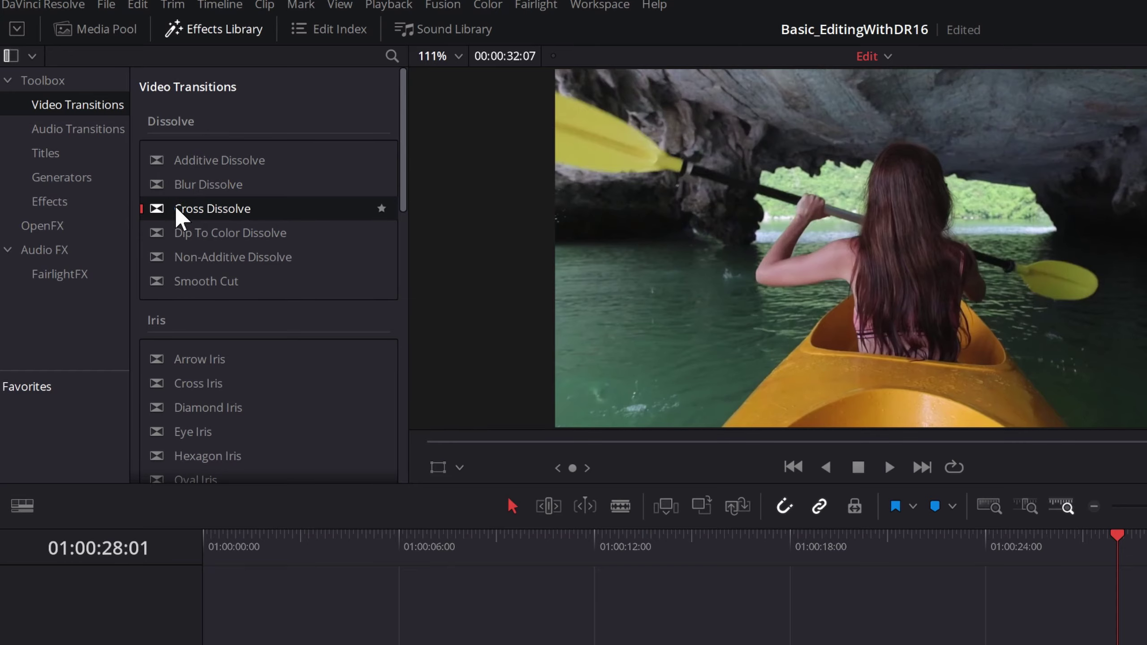
mouse_move(177, 211)
mouse_down()
mouse_move(713, 428)
mouse_move(723, 465)
mouse_up()
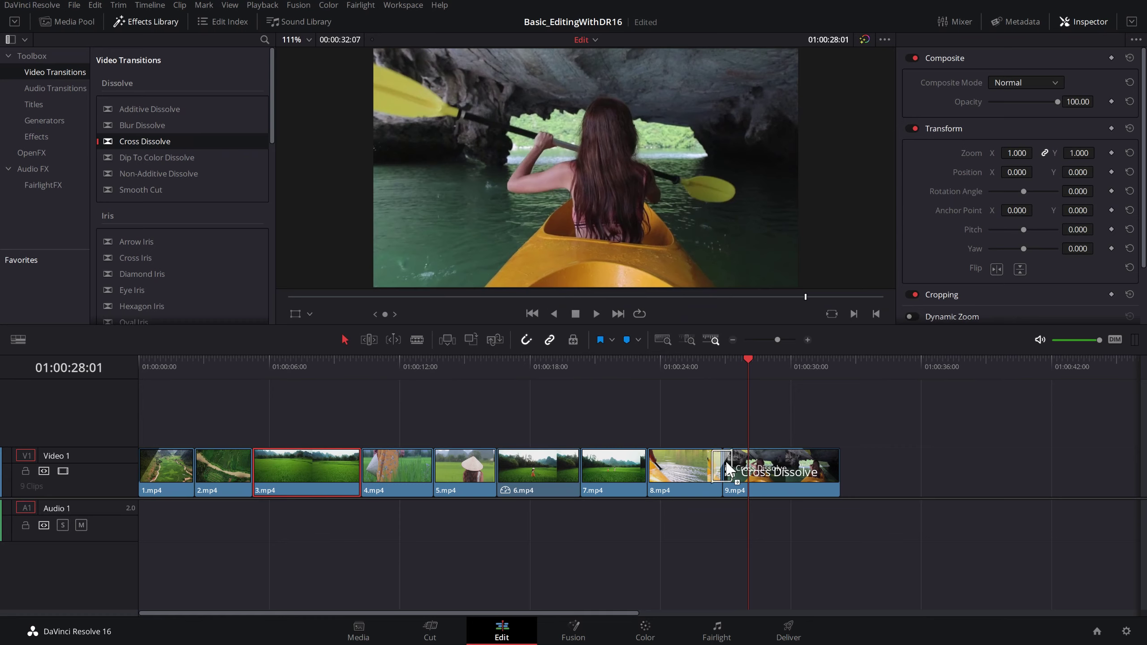
click(692, 368)
key(space)
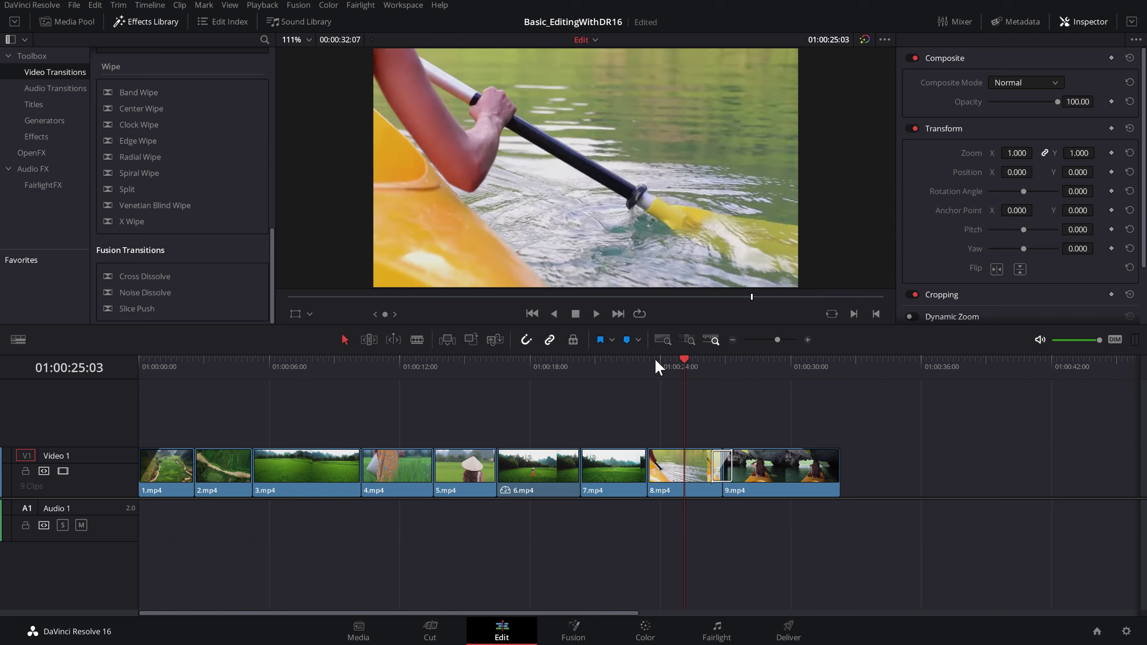
click(38, 104)
- Place Title Slide From Center Line on V2 above the first clip and play its animation from the start
drag(270, 229, 270, 260)
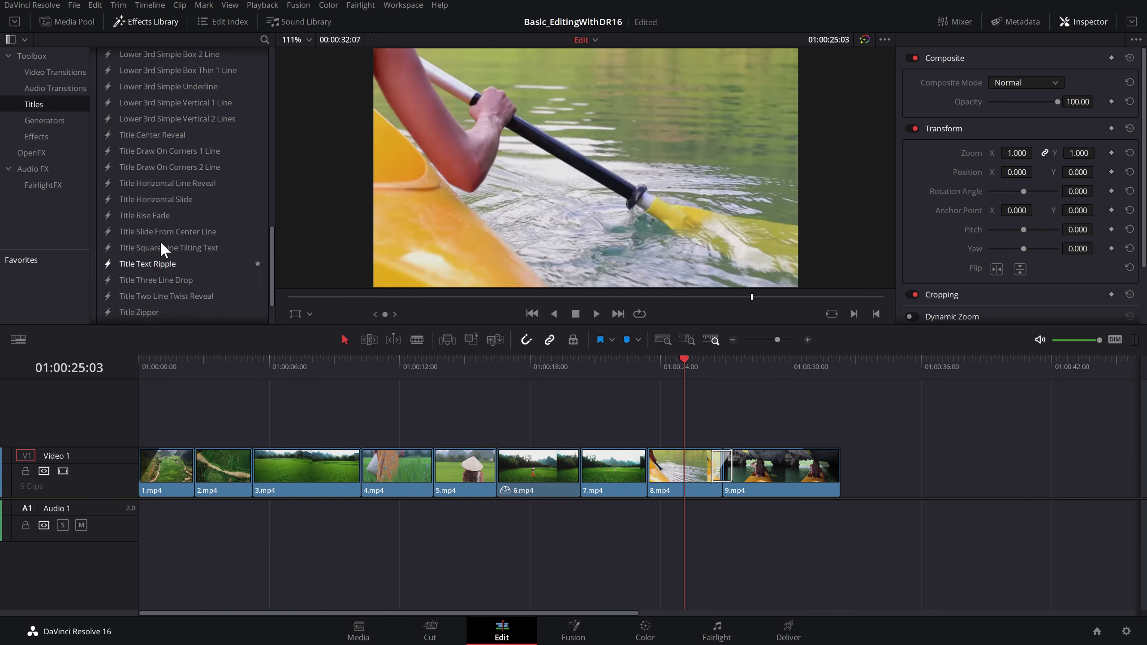
mouse_move(152, 230)
mouse_down()
mouse_move(154, 437)
mouse_move(141, 437)
mouse_up()
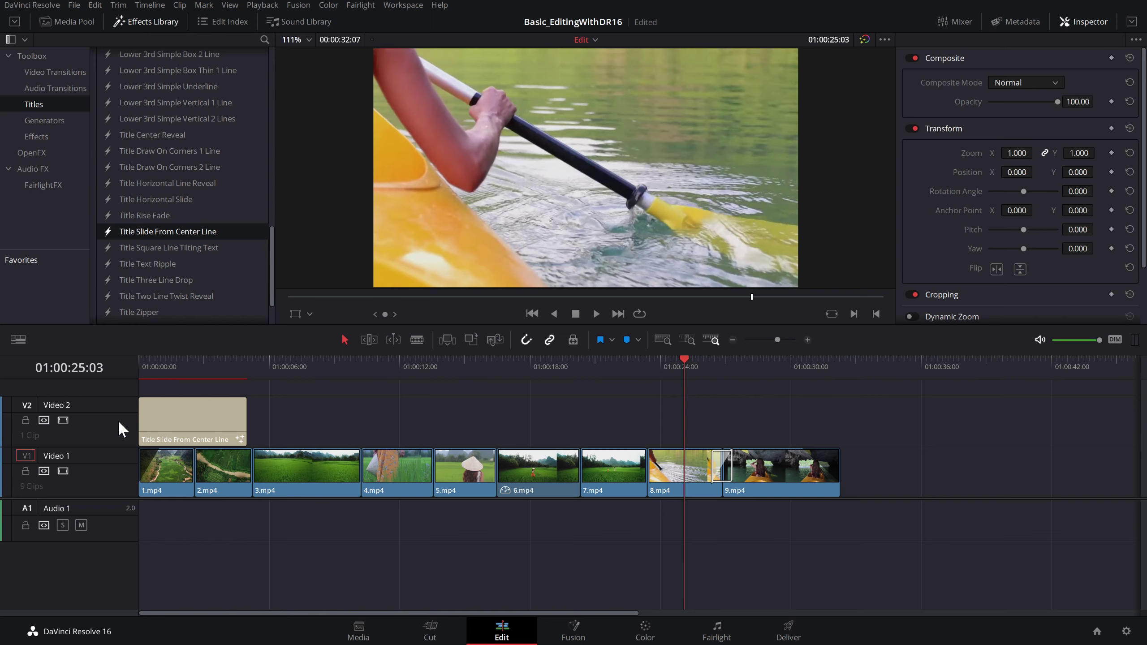
drag(165, 366, 138, 363)
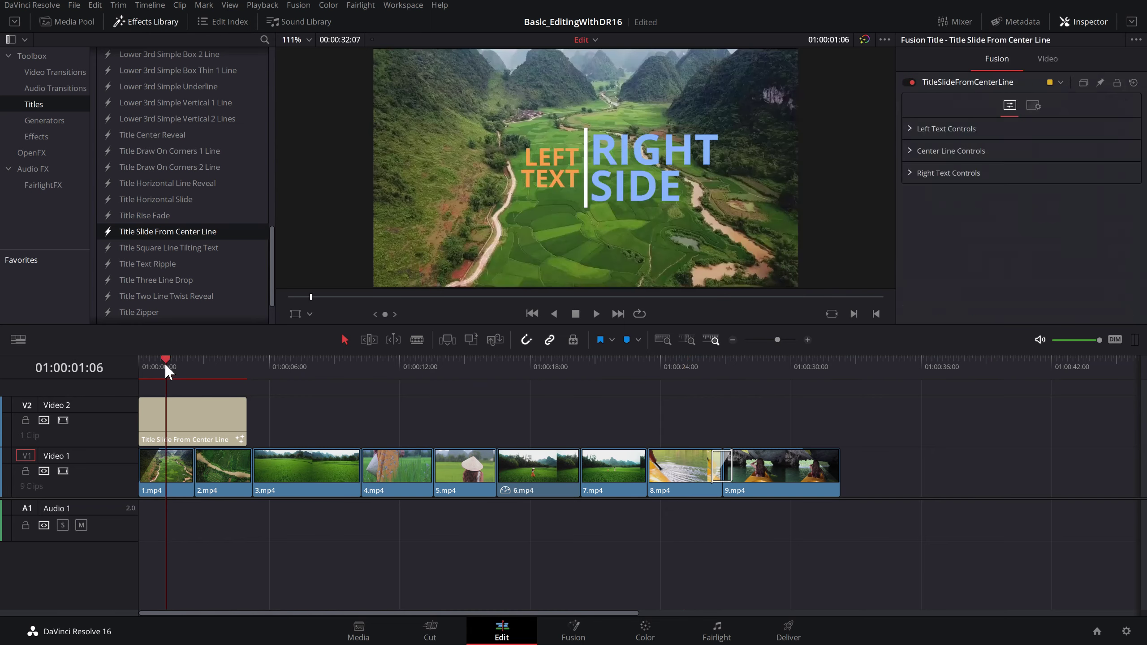
key(space)
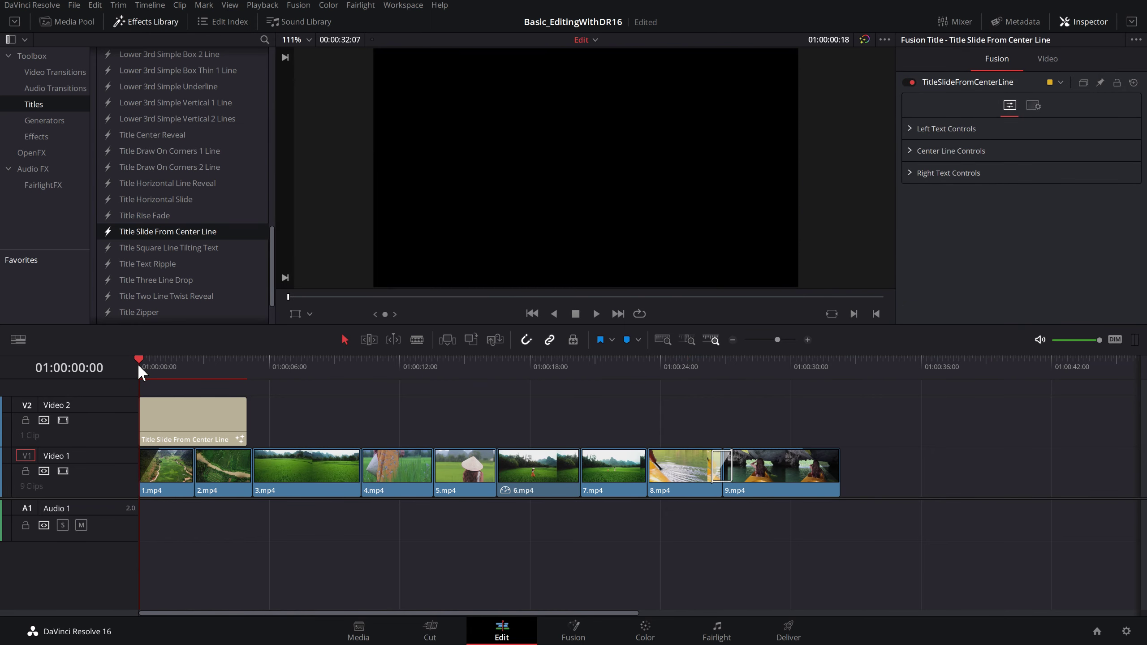
key(space)
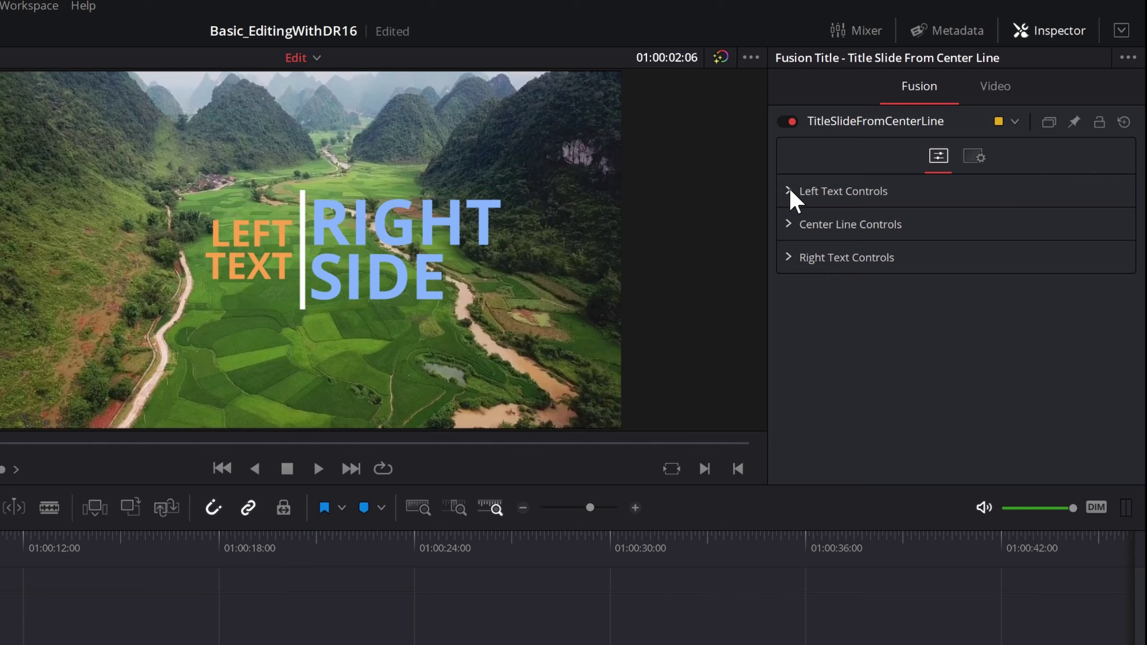
- Replace the title's LEFT TEXT with 'Hi'
click(789, 191)
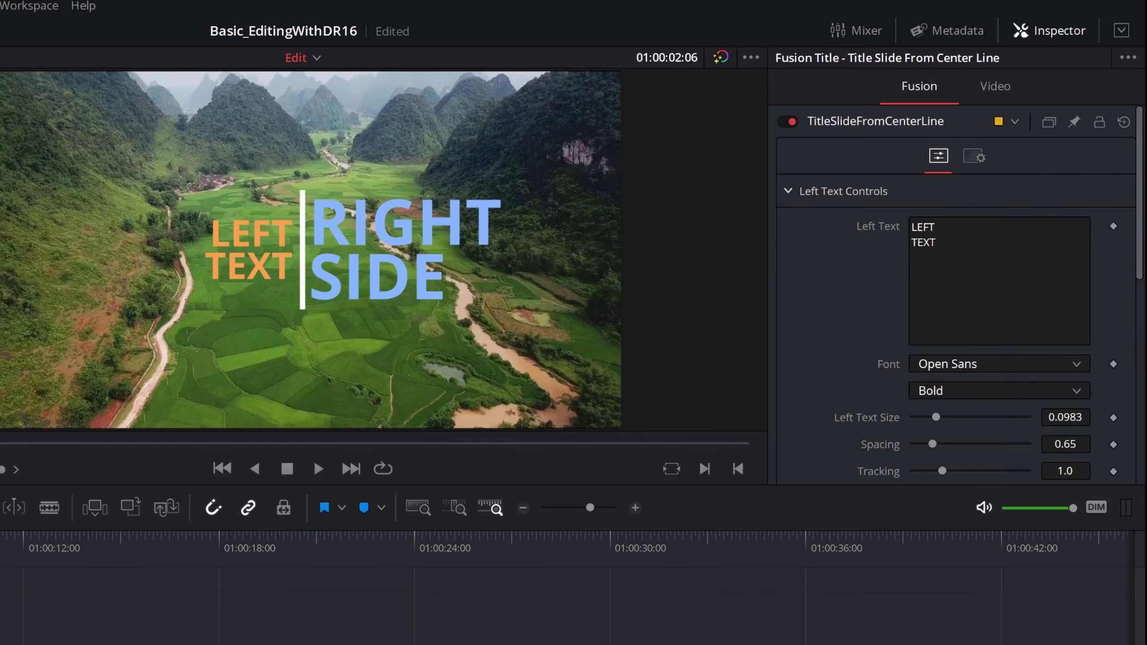
drag(935, 244, 899, 224)
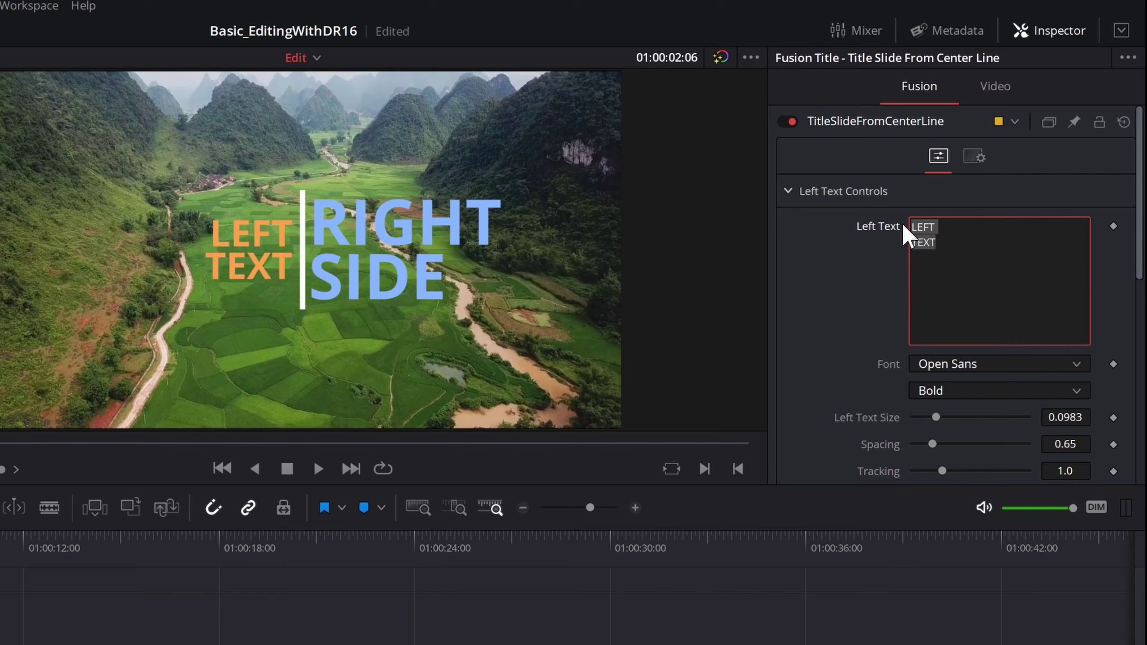
text(Hi)
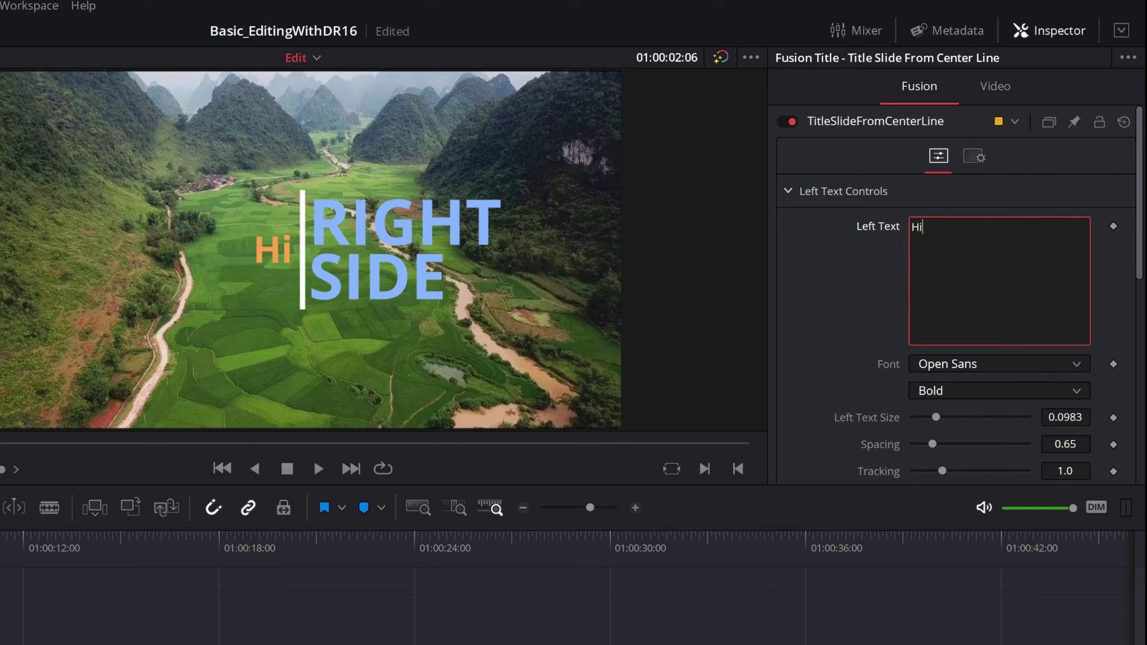
click(789, 192)
click(790, 226)
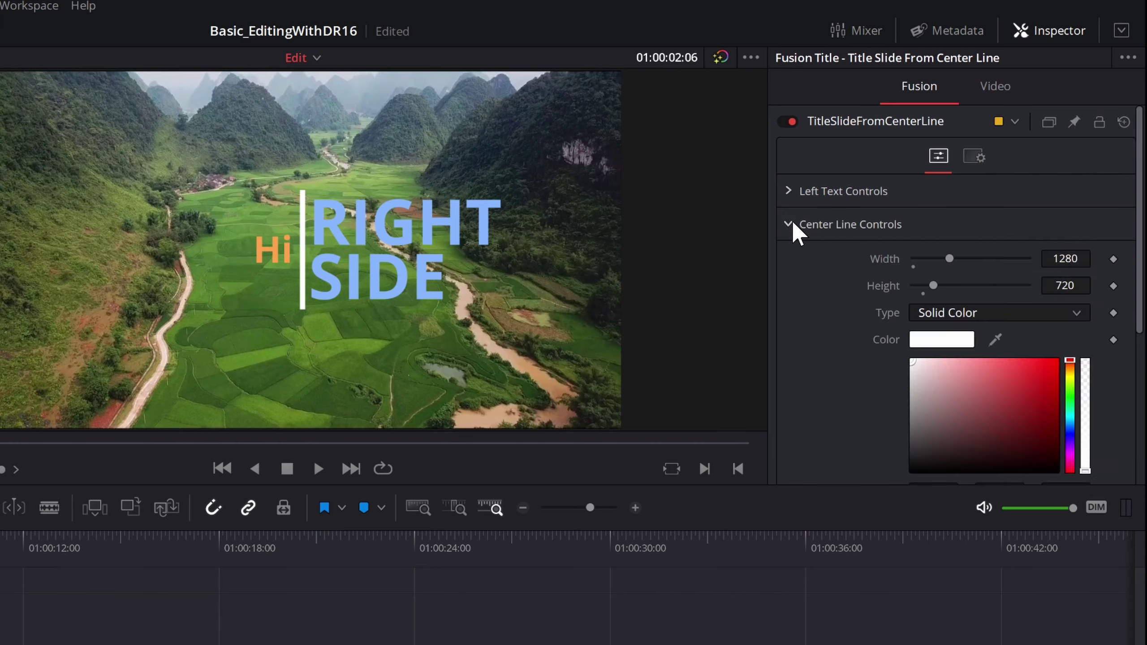
click(792, 225)
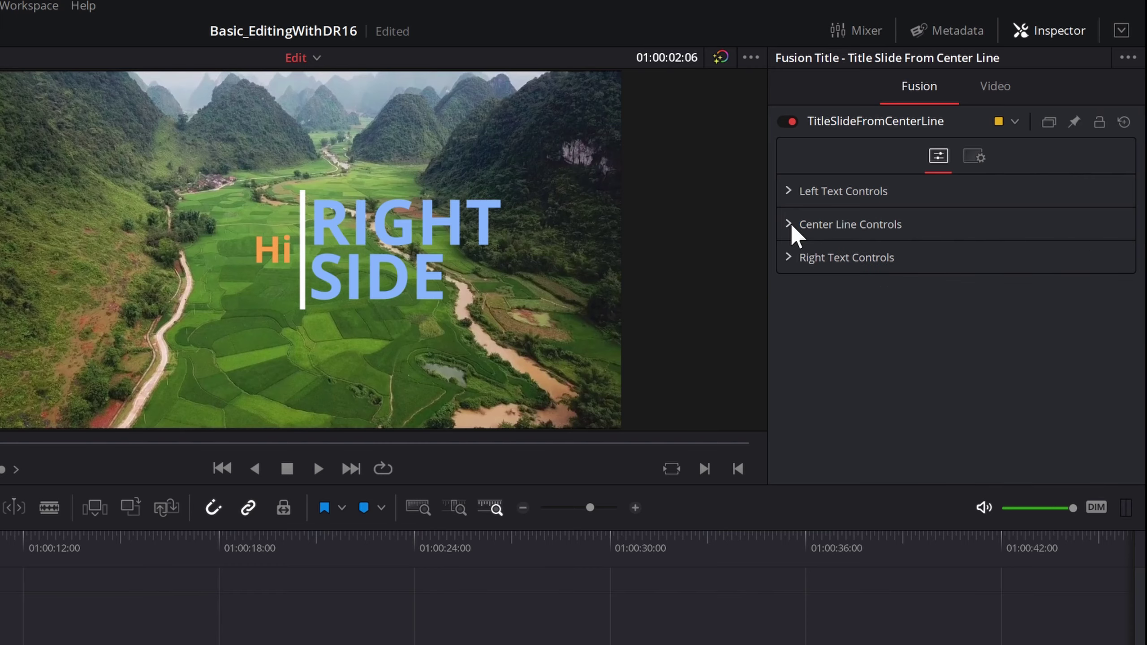
- Change the right text to 'Hello' above 'You', then play the title from the start
click(789, 259)
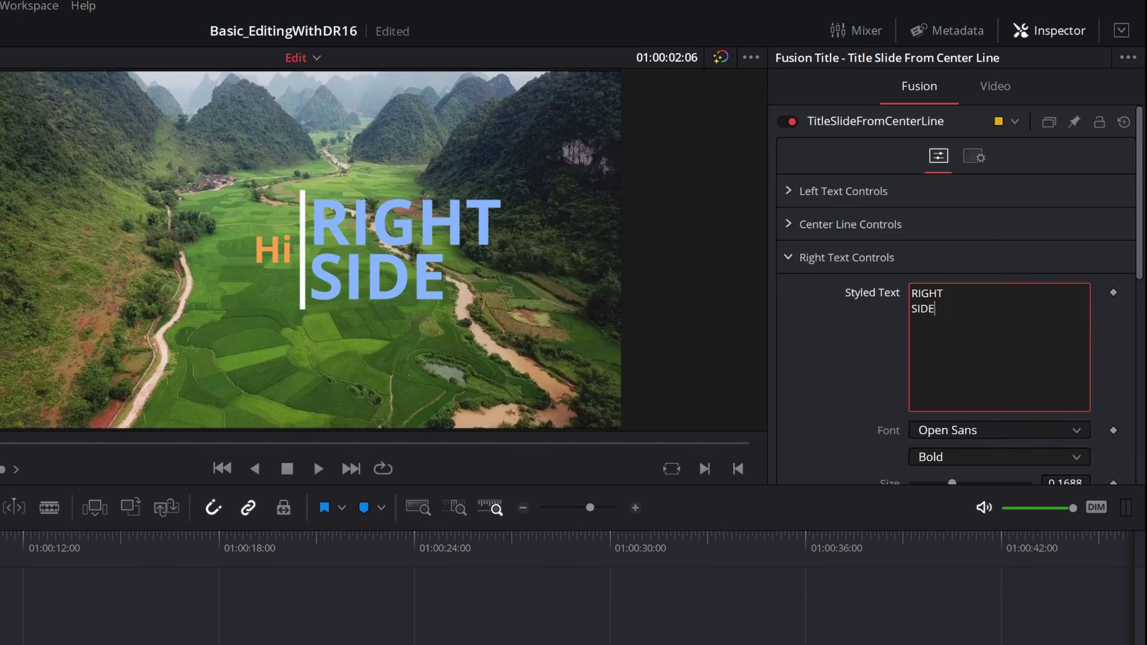
drag(937, 312, 898, 297)
text(Hello)
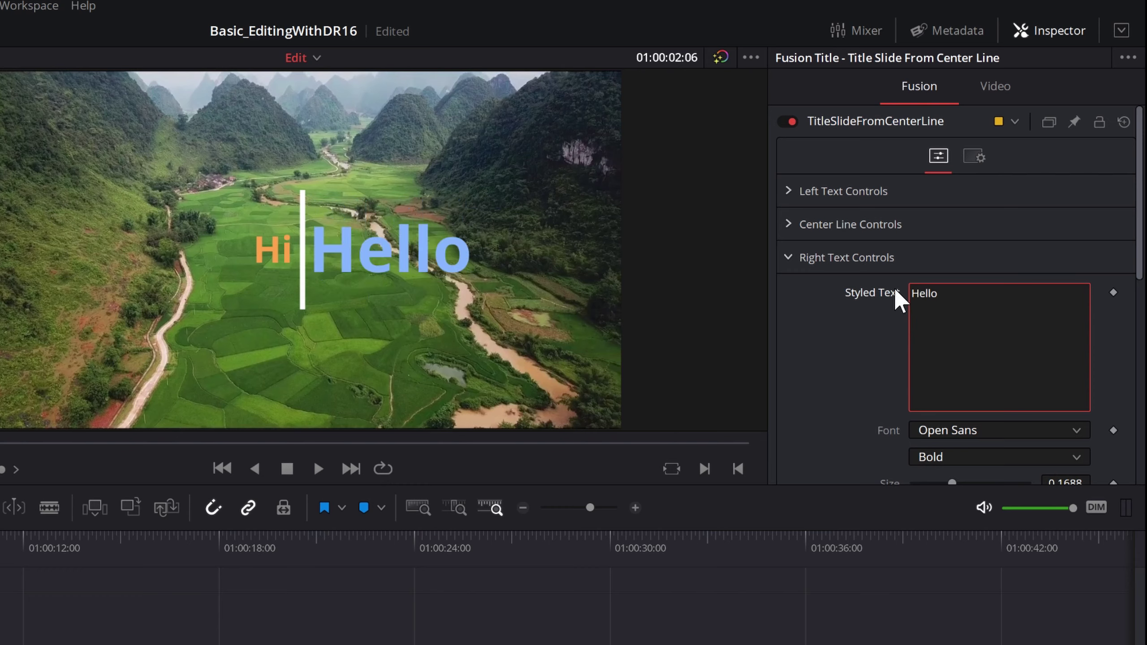
key(Return)
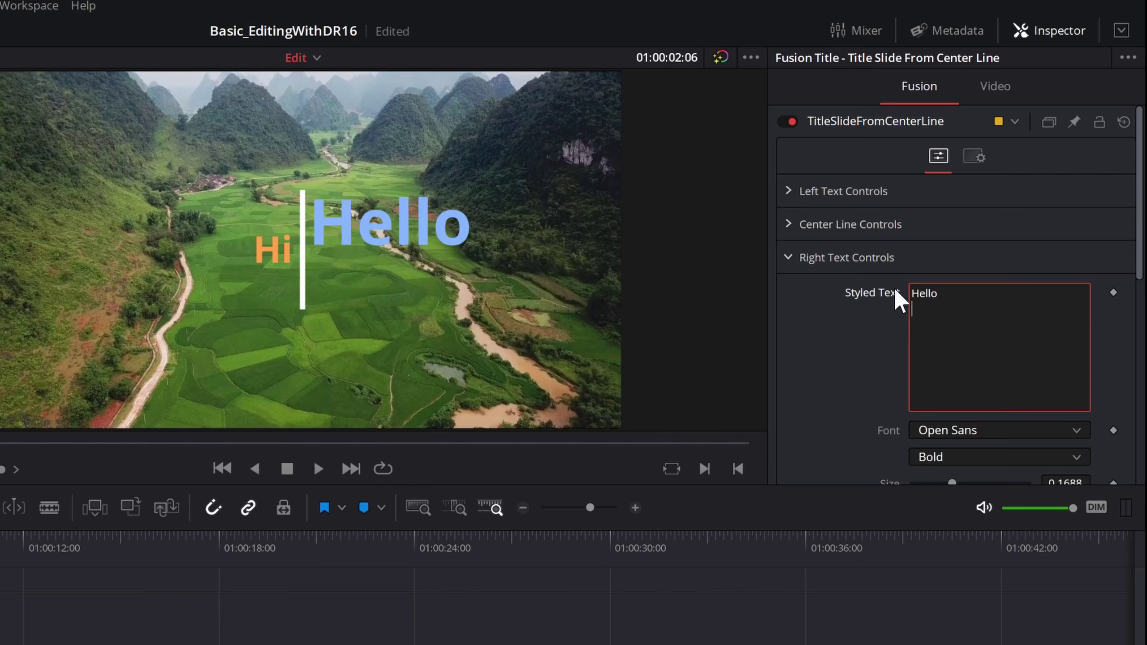
text(You)
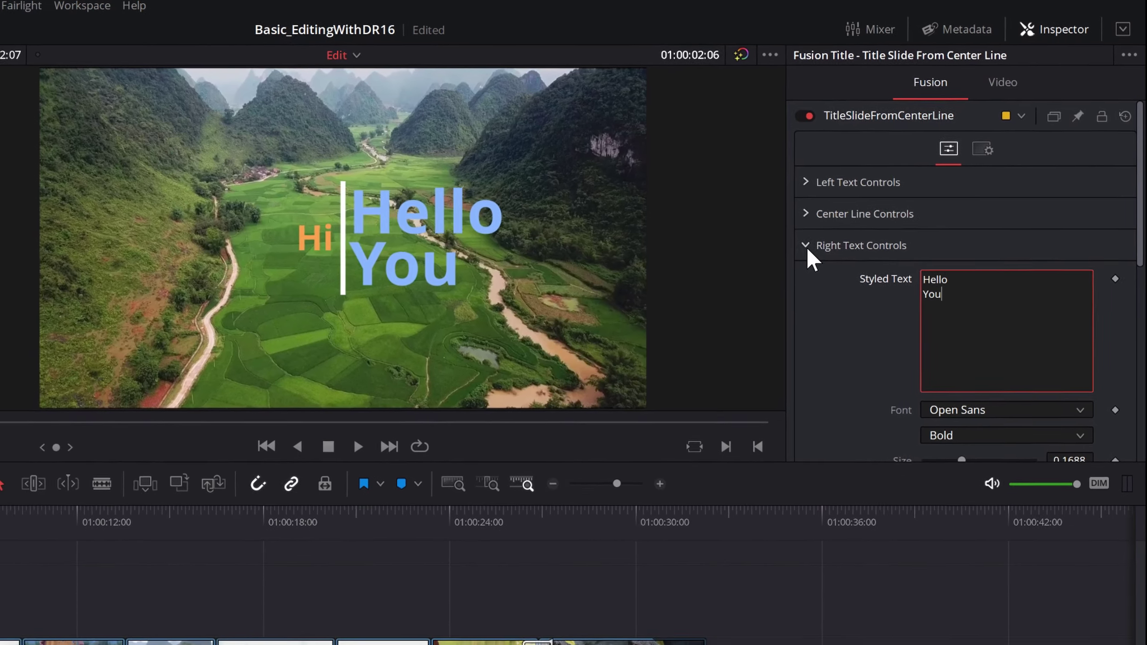
click(789, 258)
click(17, 409)
key(space)
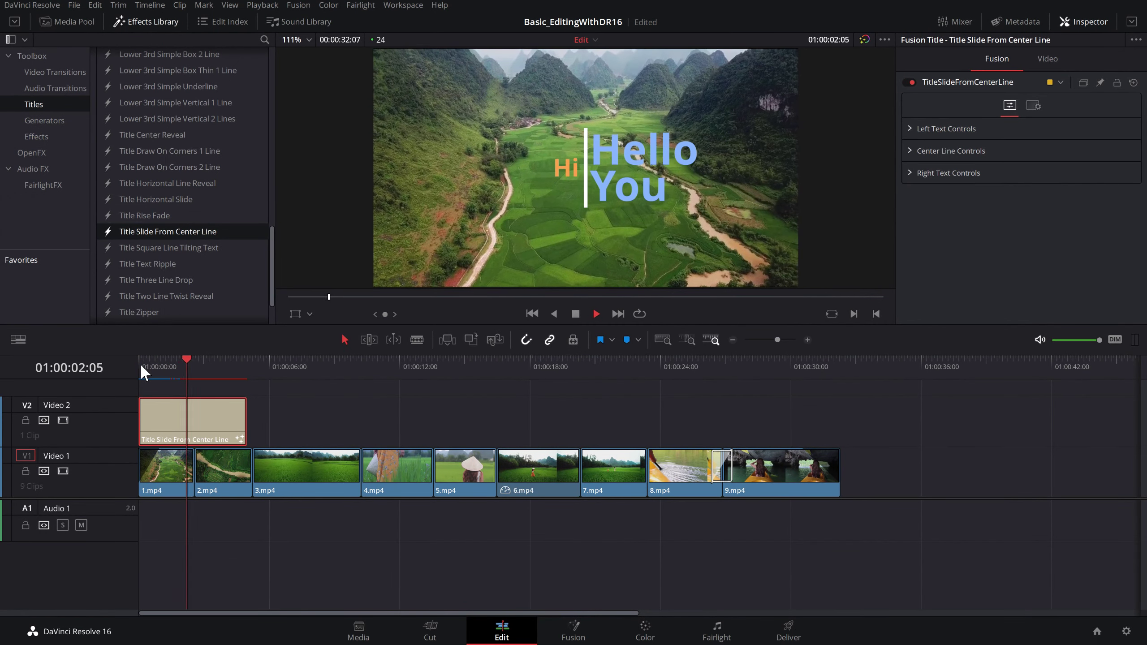
- Place BG_Music.wav from the Music bin at the start of Audio 1 and play it back
key(space)
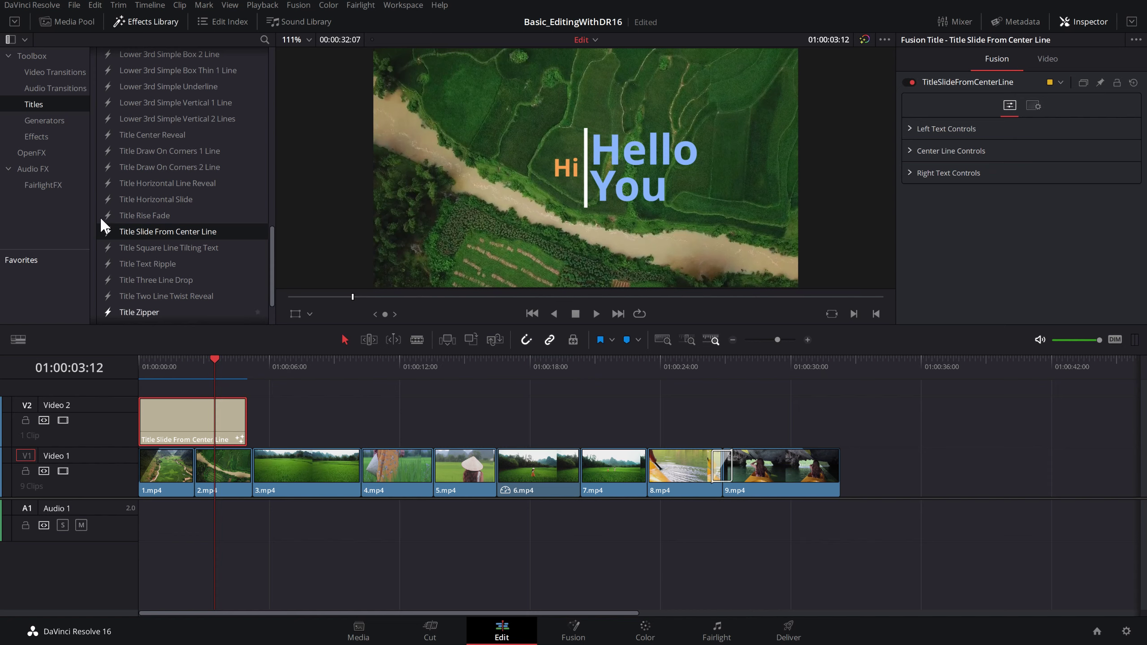
click(65, 20)
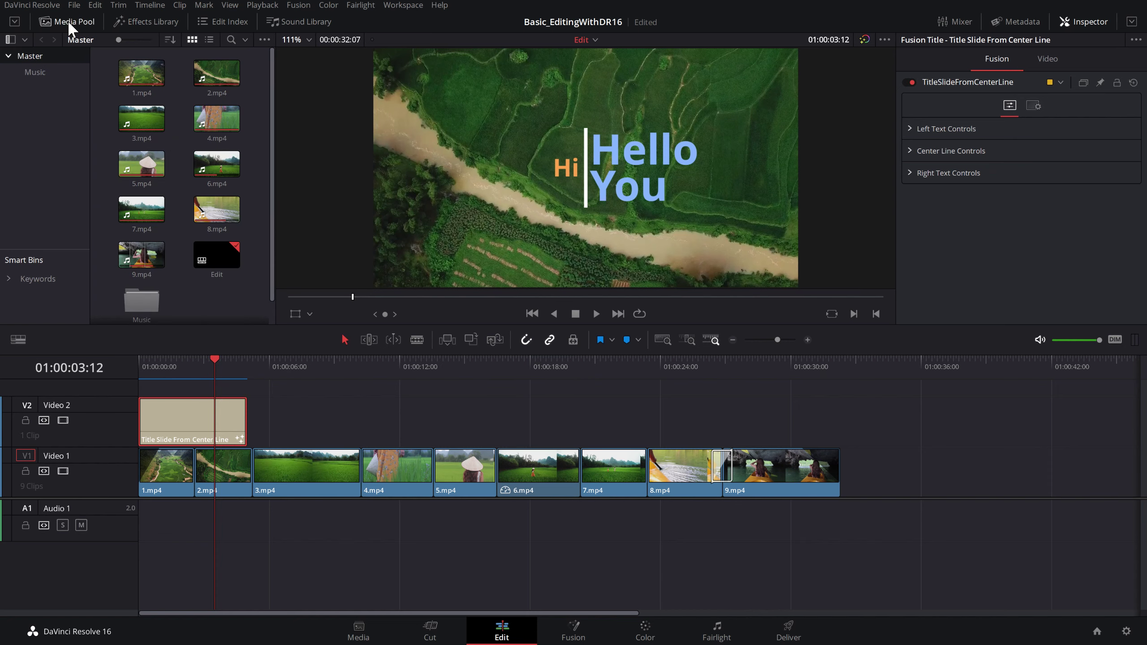
scroll(158, 290, down, 1)
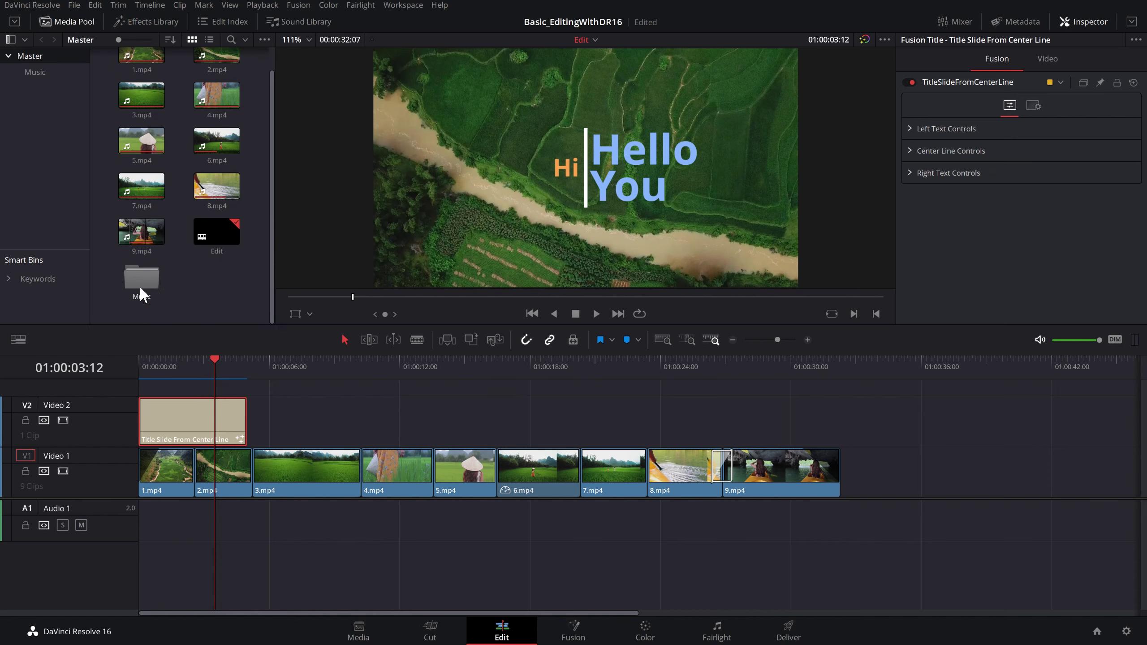
click(36, 73)
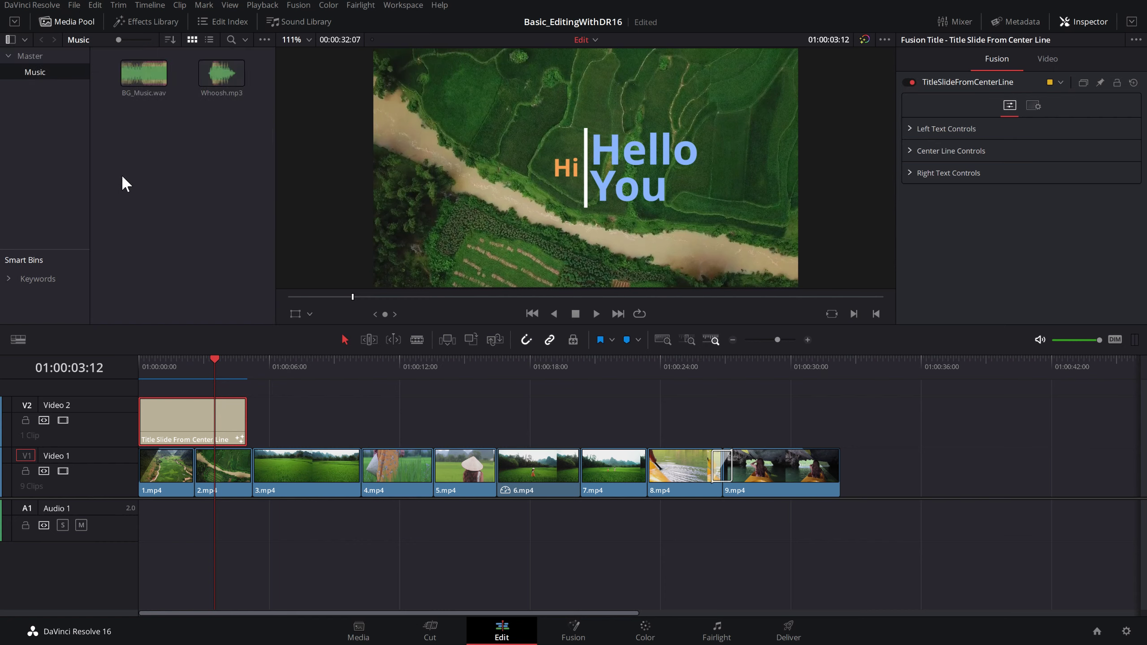
click(137, 86)
mouse_move(133, 77)
mouse_down()
mouse_move(210, 529)
mouse_move(156, 528)
mouse_up()
click(140, 364)
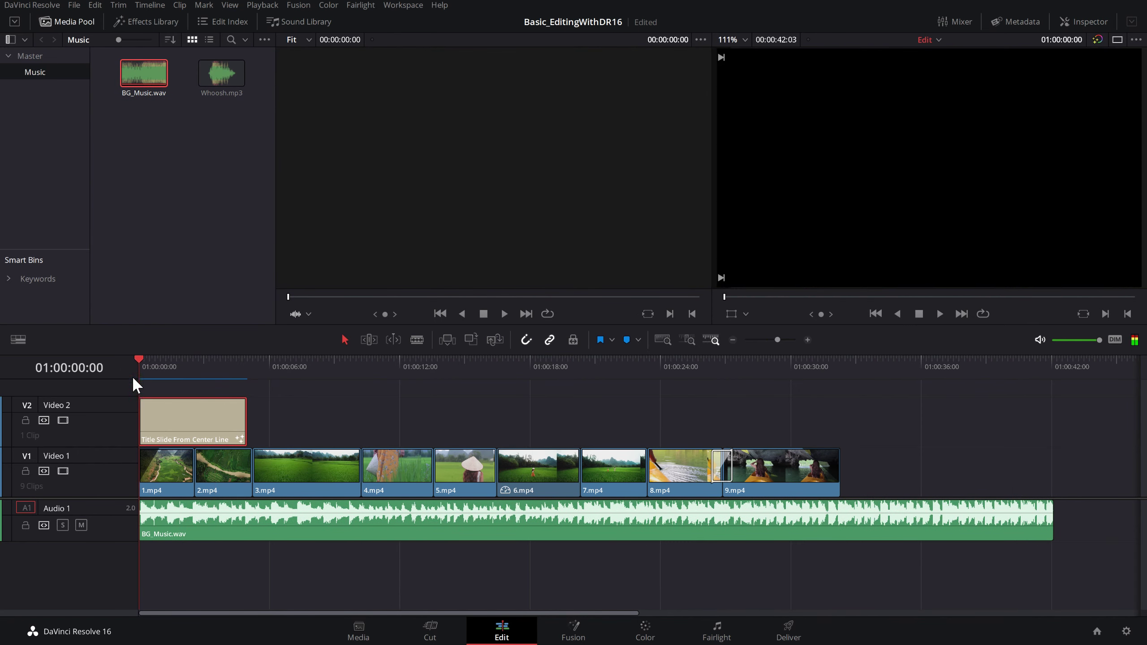
key(space)
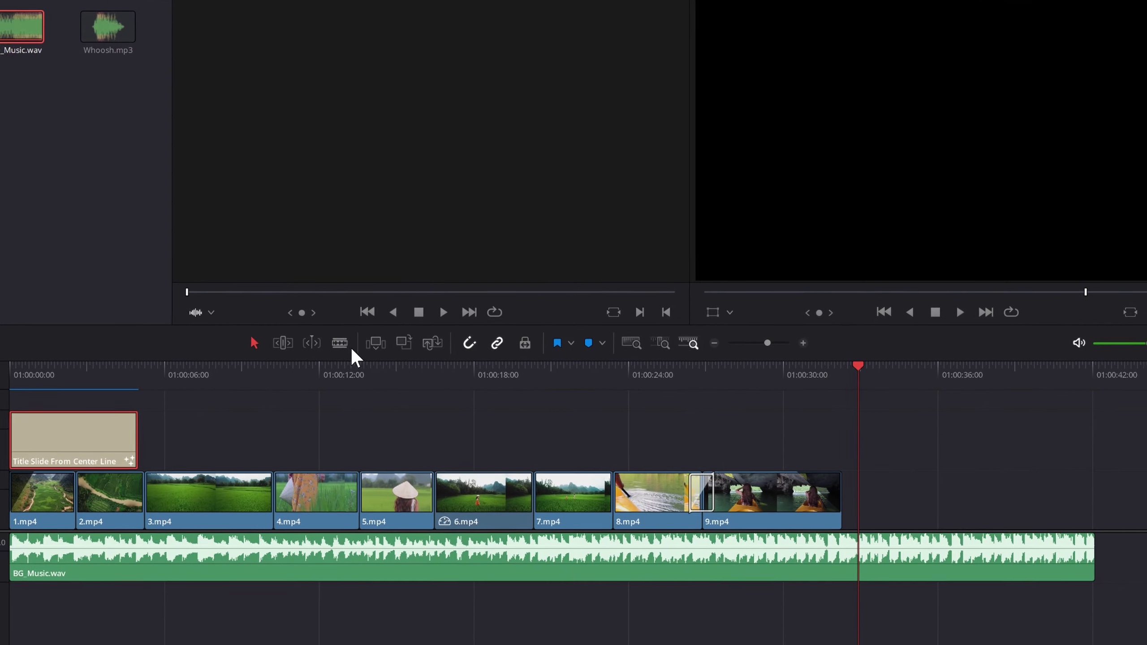
- Cut BG_Music.wav at the playhead, delete the remainder, and trim its end to 9.mp4's end
click(417, 340)
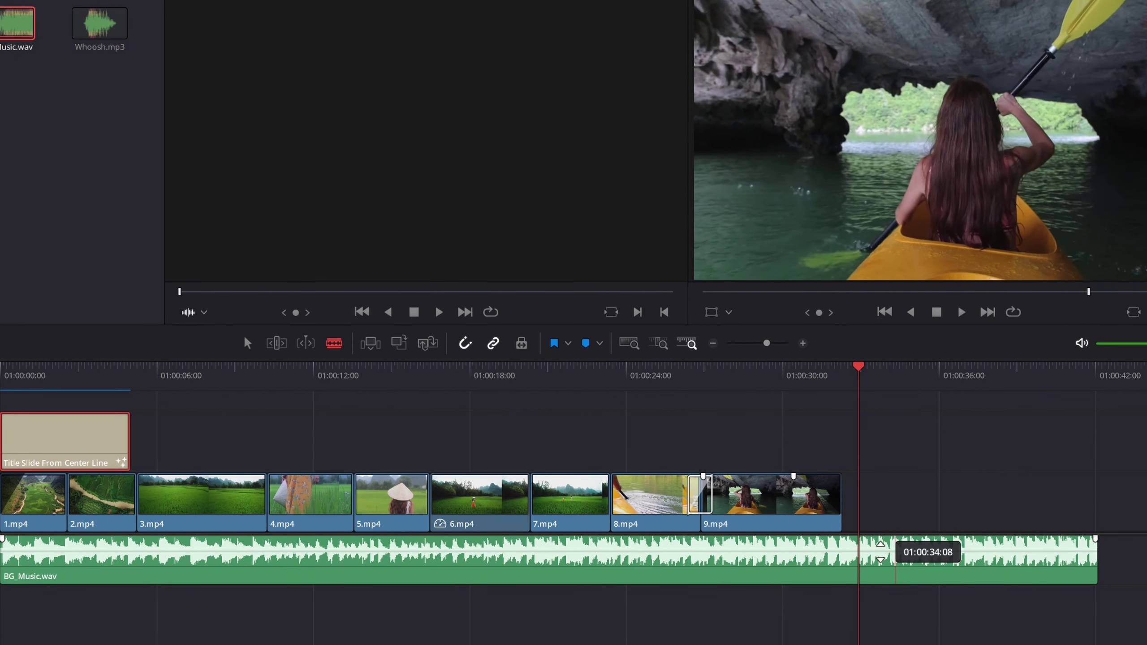
click(861, 558)
drag(908, 483, 979, 636)
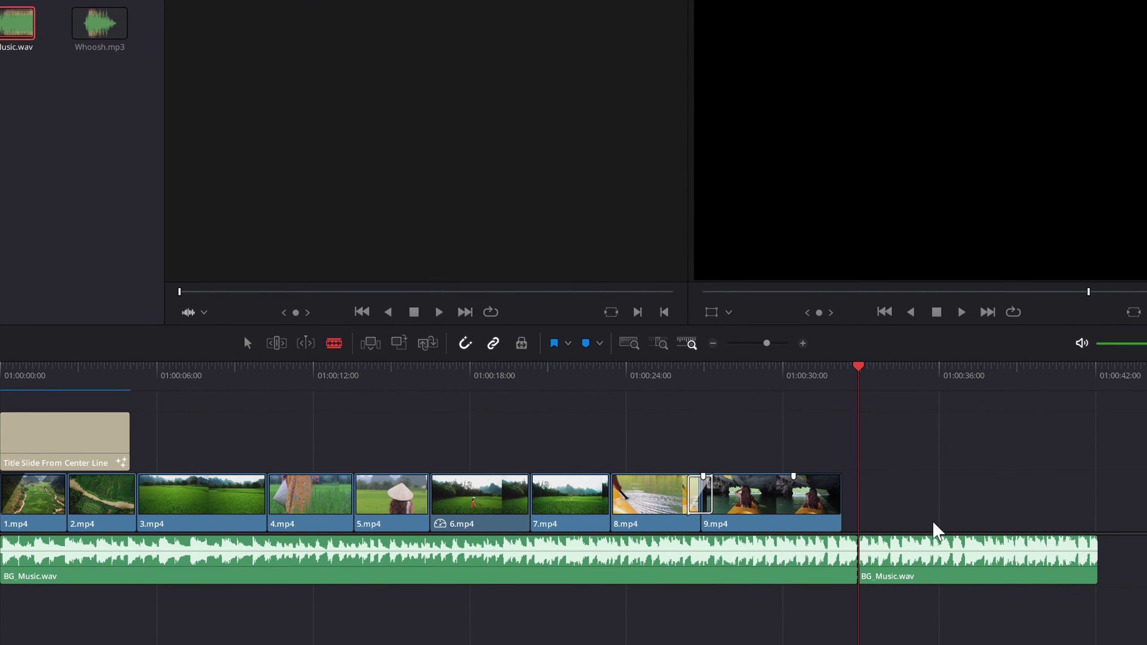
key(Delete)
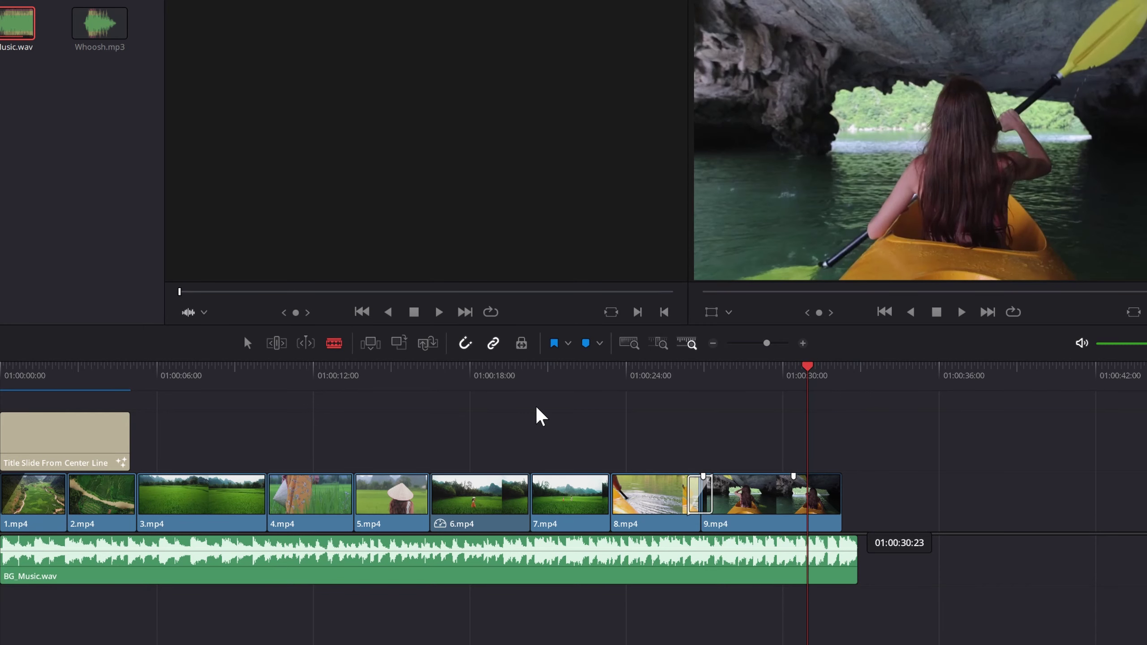
click(243, 343)
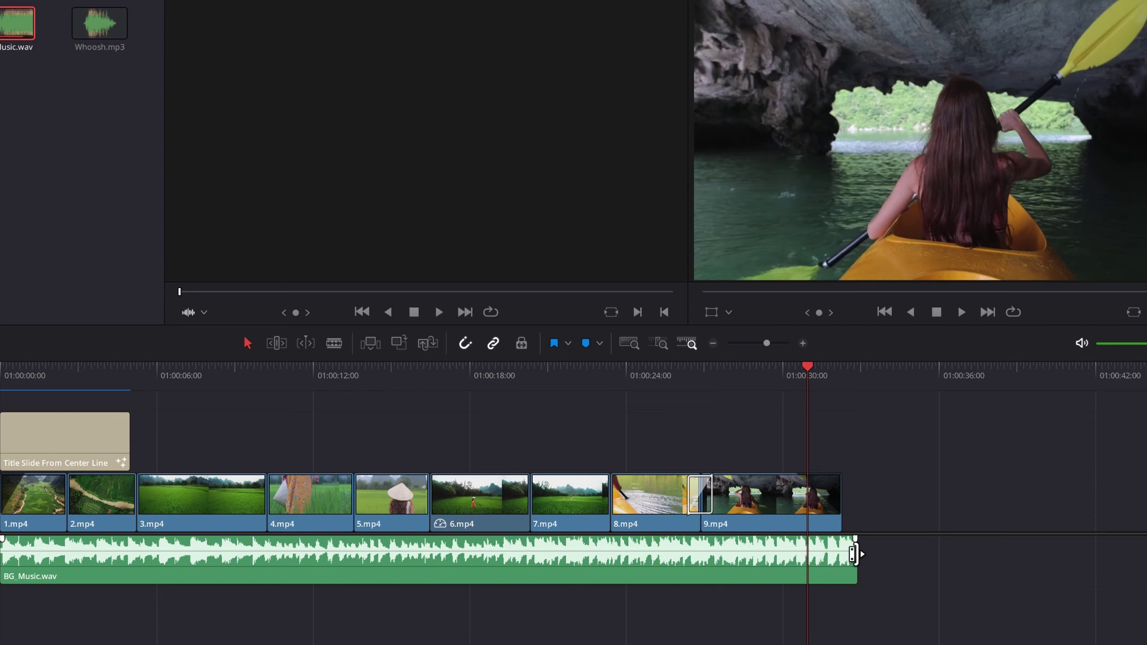
drag(853, 556, 841, 555)
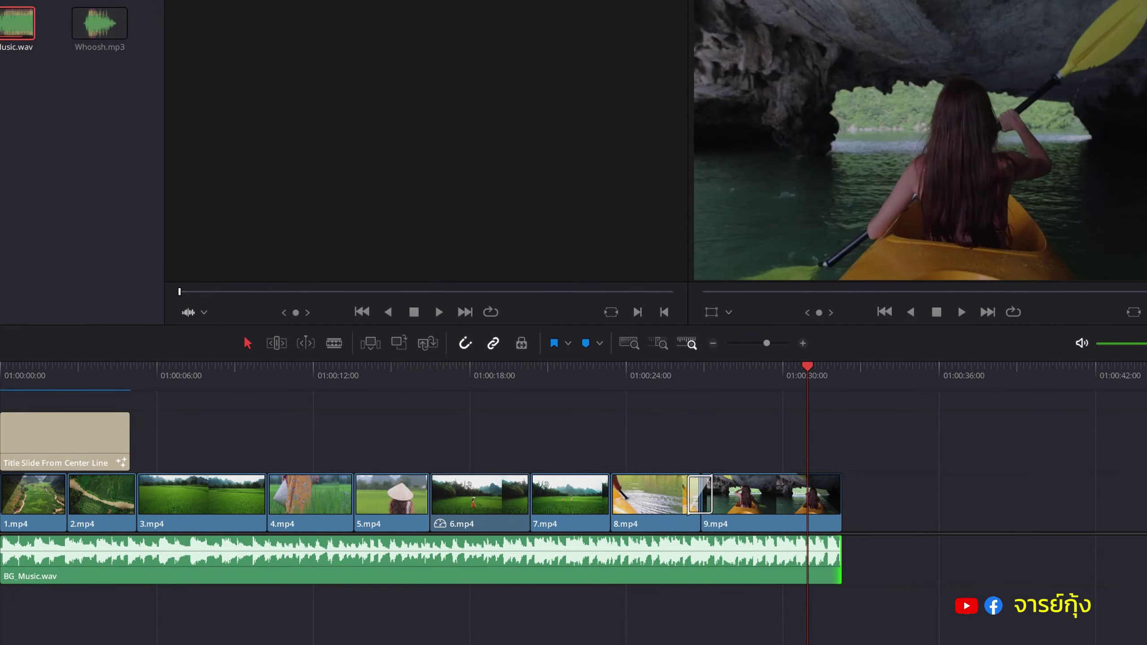